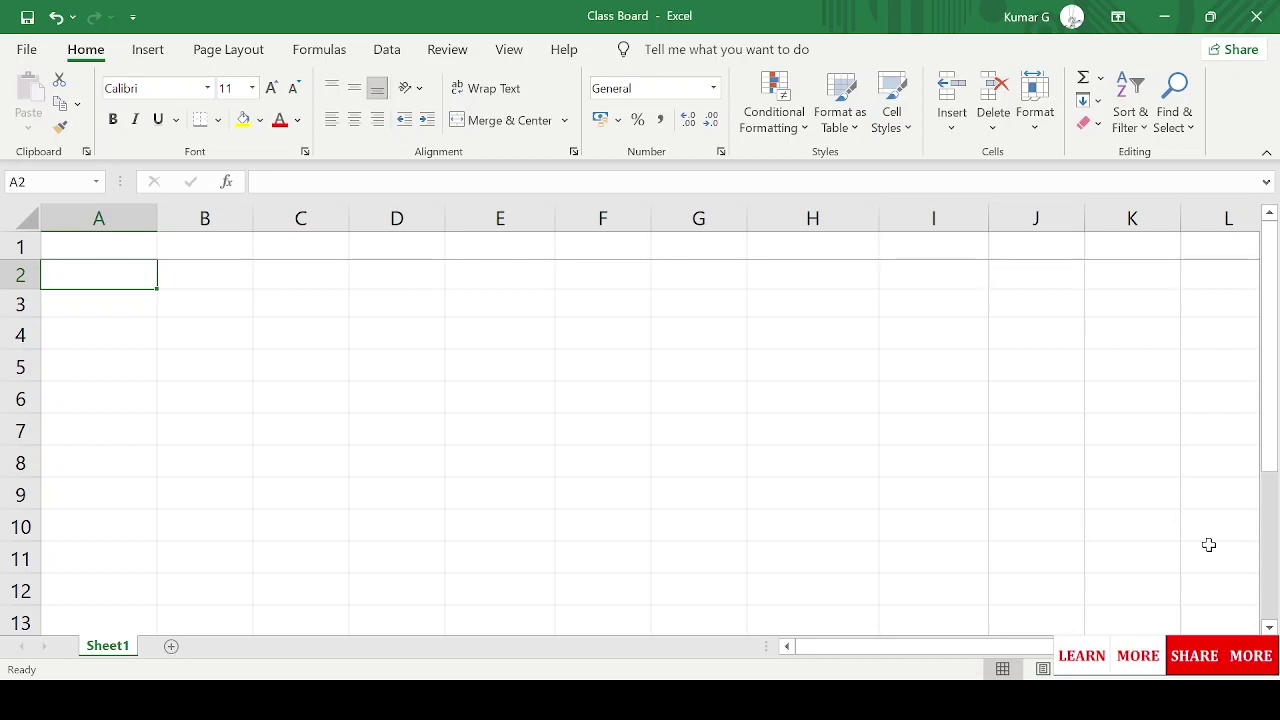
Step: Enter VLOOKUP in A2, "Arguments in Vlookup" in A4, and list Lookup_Value, Lookup_Table, Col_Index_No and Range_Lookup in B6:B9
{"action": "type", "text": "VLOOKUP"}
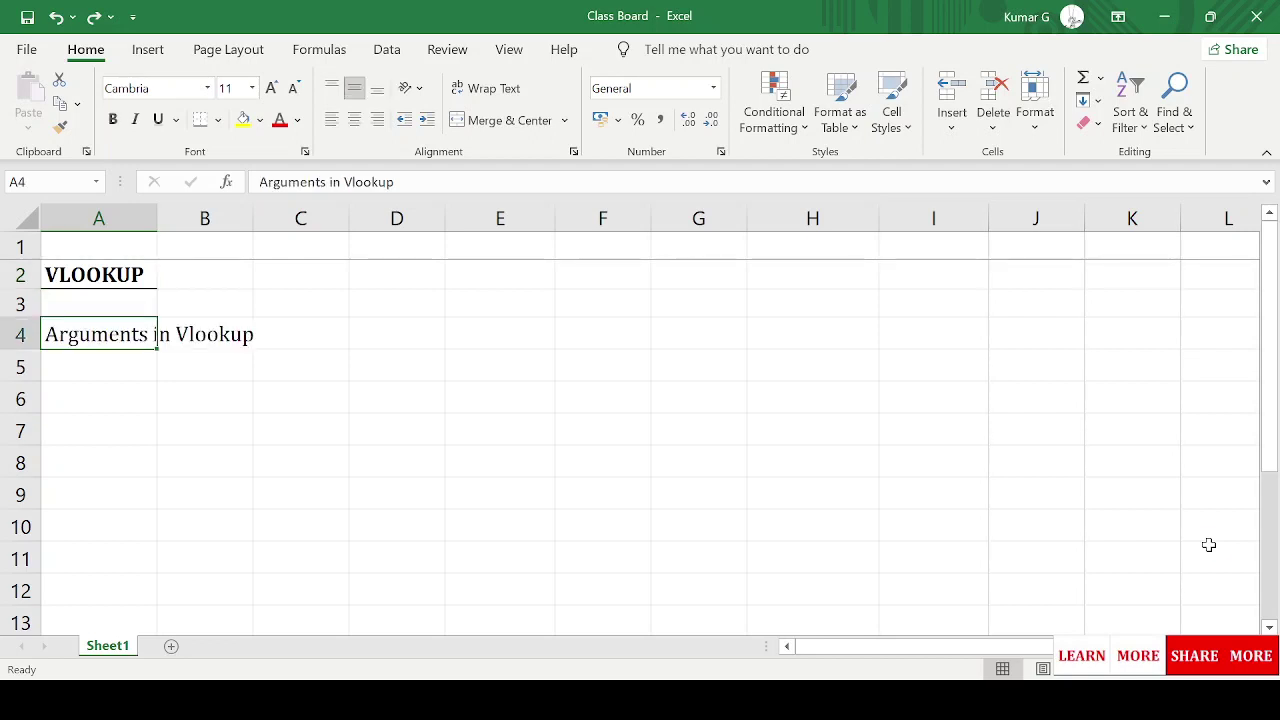
{"action": "key", "text": "Down"}
{"action": "key", "text": "Down"}
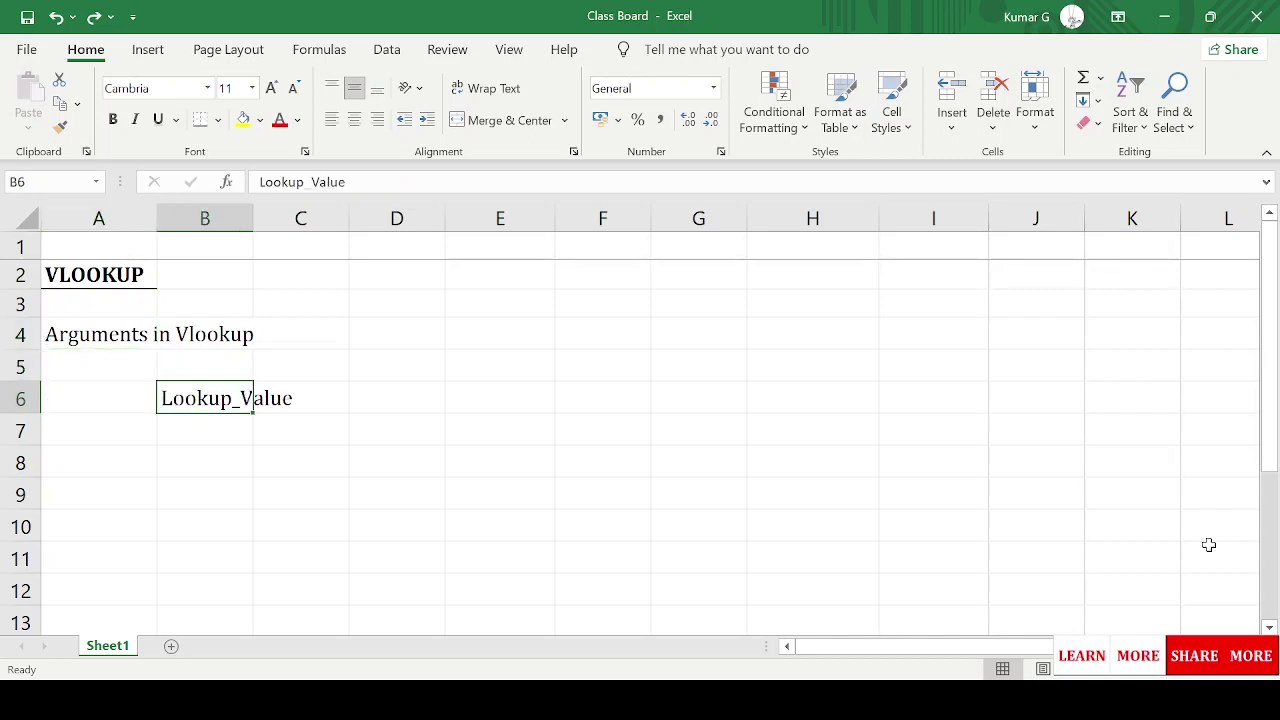
{"action": "key", "text": "Return"}
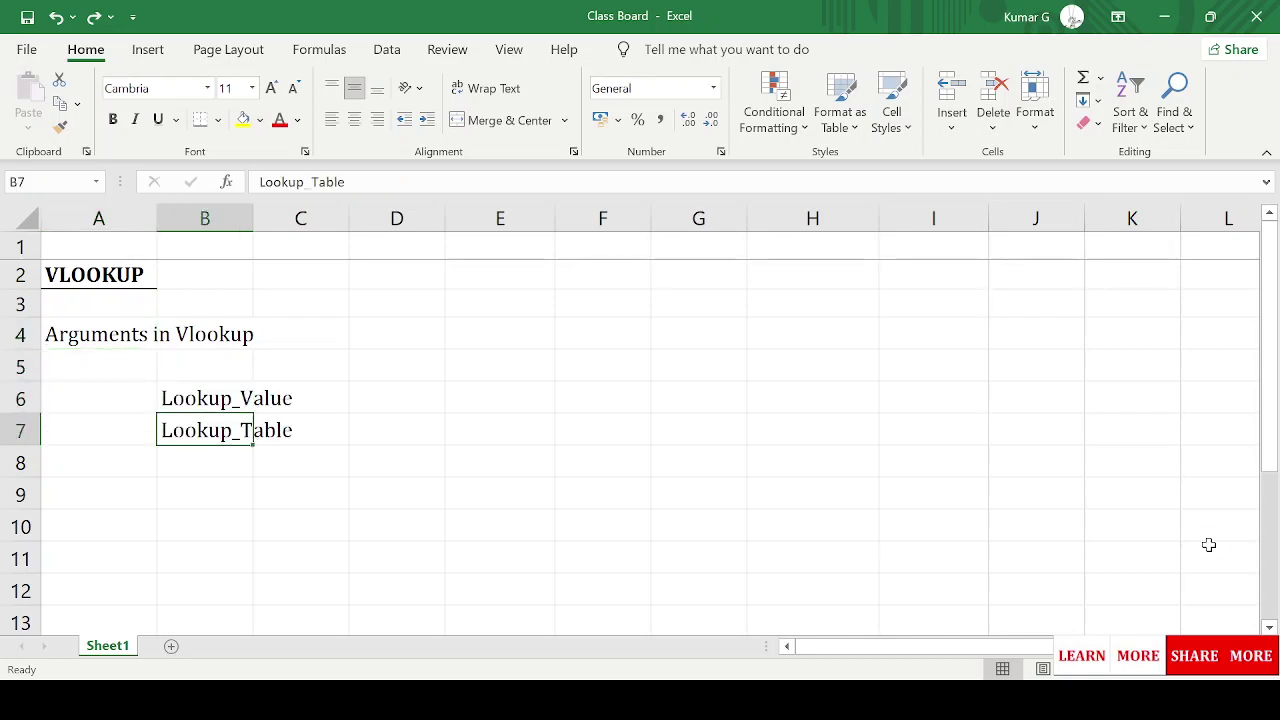
{"action": "key", "text": "Return"}
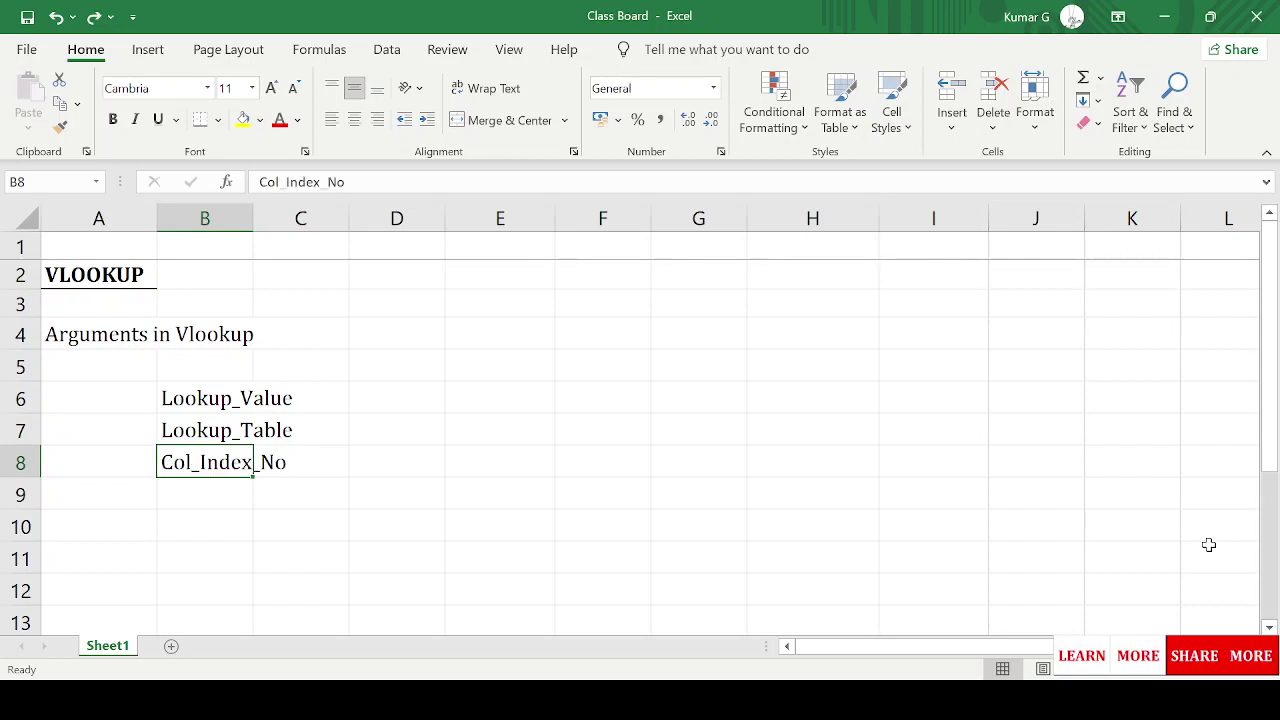
{"action": "key", "text": "Return"}
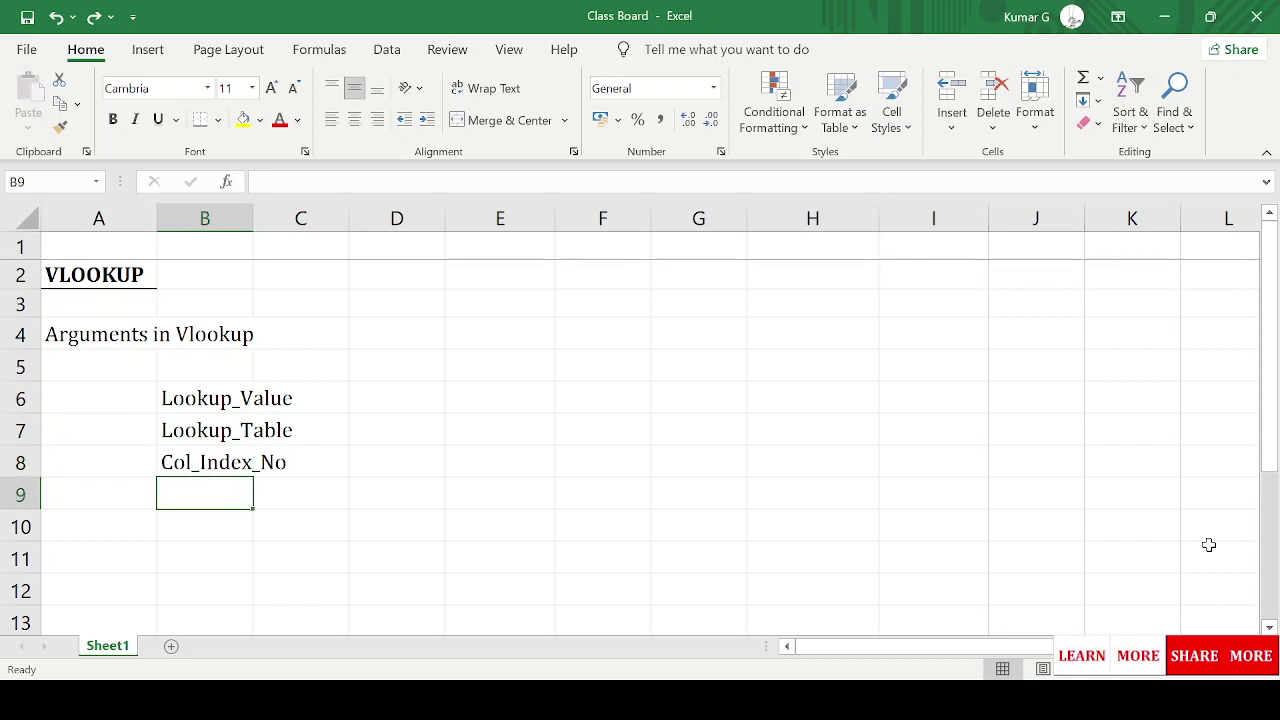
{"action": "type", "text": "Range_Lookup"}
{"action": "key", "text": "Return"}
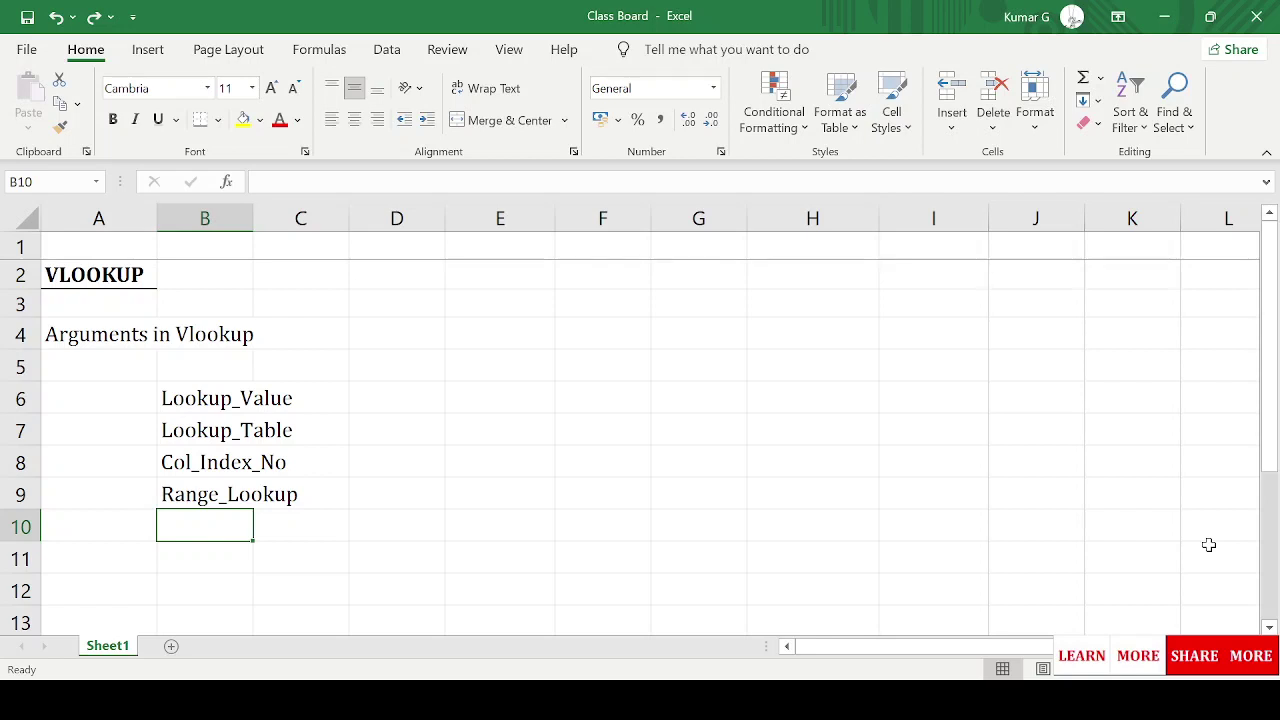
{"action": "key", "text": "Up"}
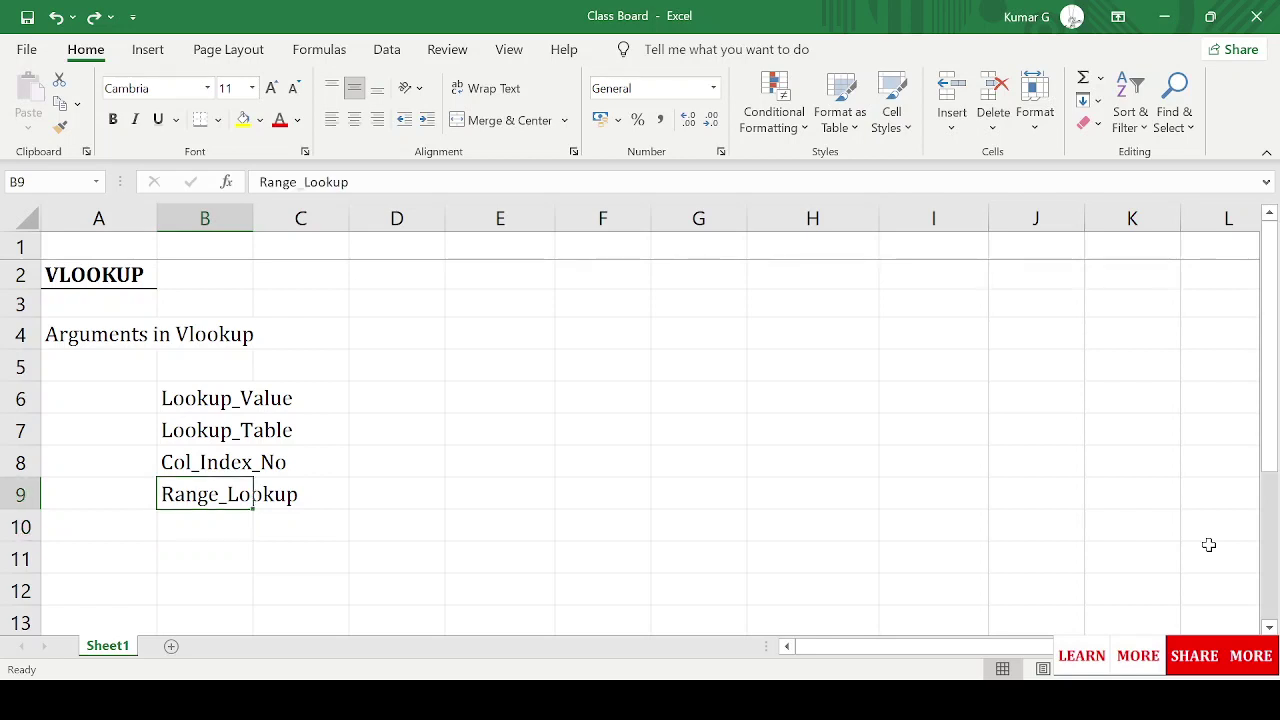
{"action": "key", "text": "Right"}
{"action": "key", "text": "Left"}
{"action": "key", "text": "Down"}
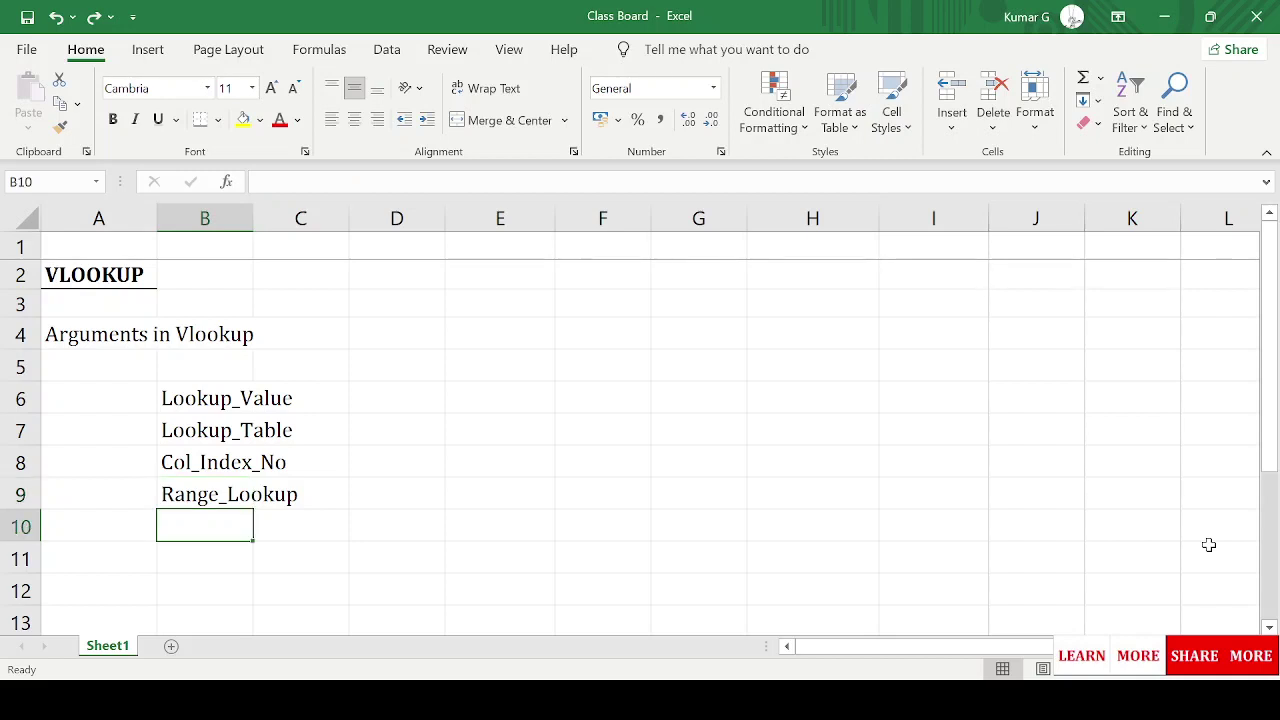
{"action": "key", "text": "Up"}
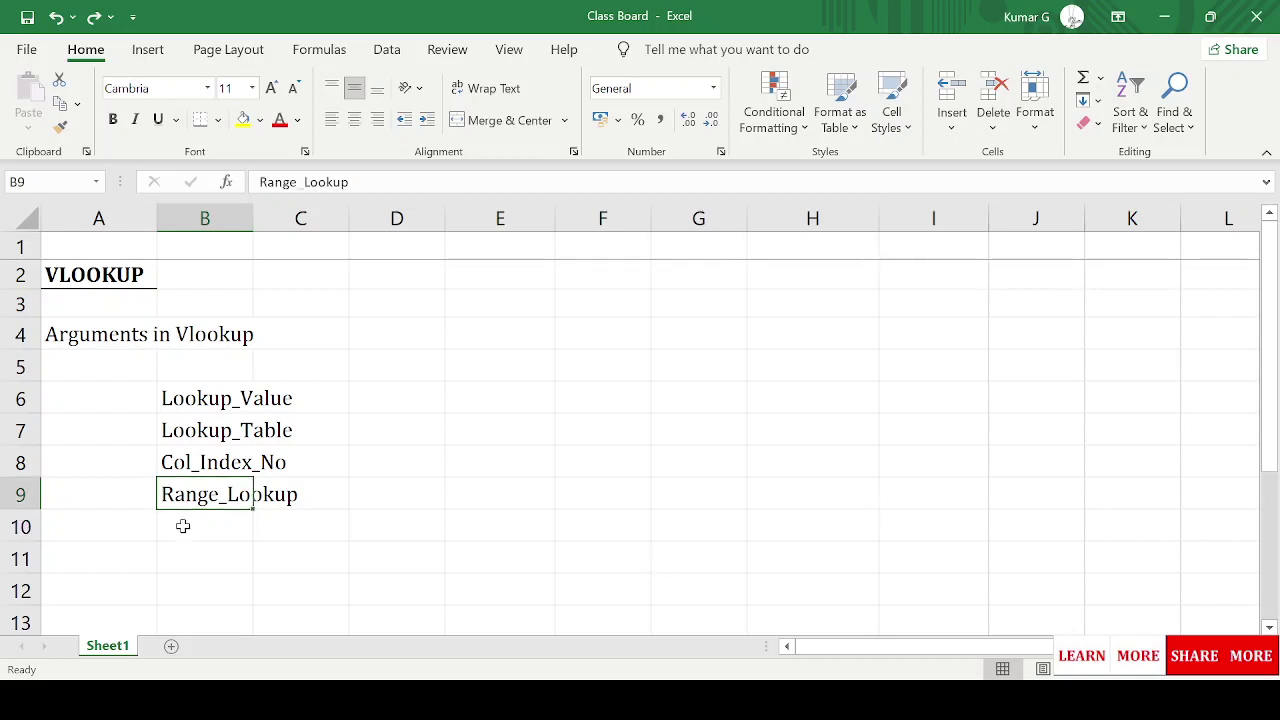
{"action": "key", "text": "Down"}
{"action": "key", "text": "Up"}
{"action": "key", "text": "alt+Tab"}
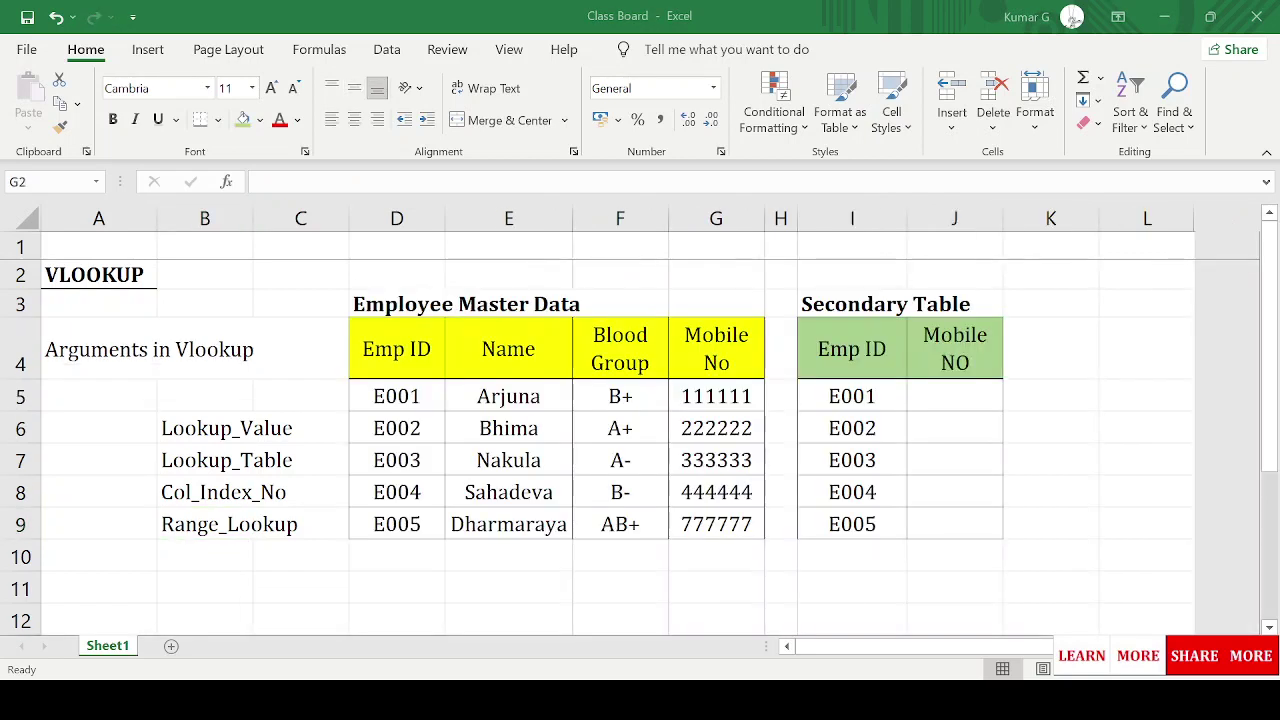
{"action": "key", "text": "alt+Tab"}
Step: Examine the columns of the Employee Master Data table and compare them with the Secondary Table's Emp ID and Mobile NO columns
{"action": "left_click", "coordinate": [373, 351]}
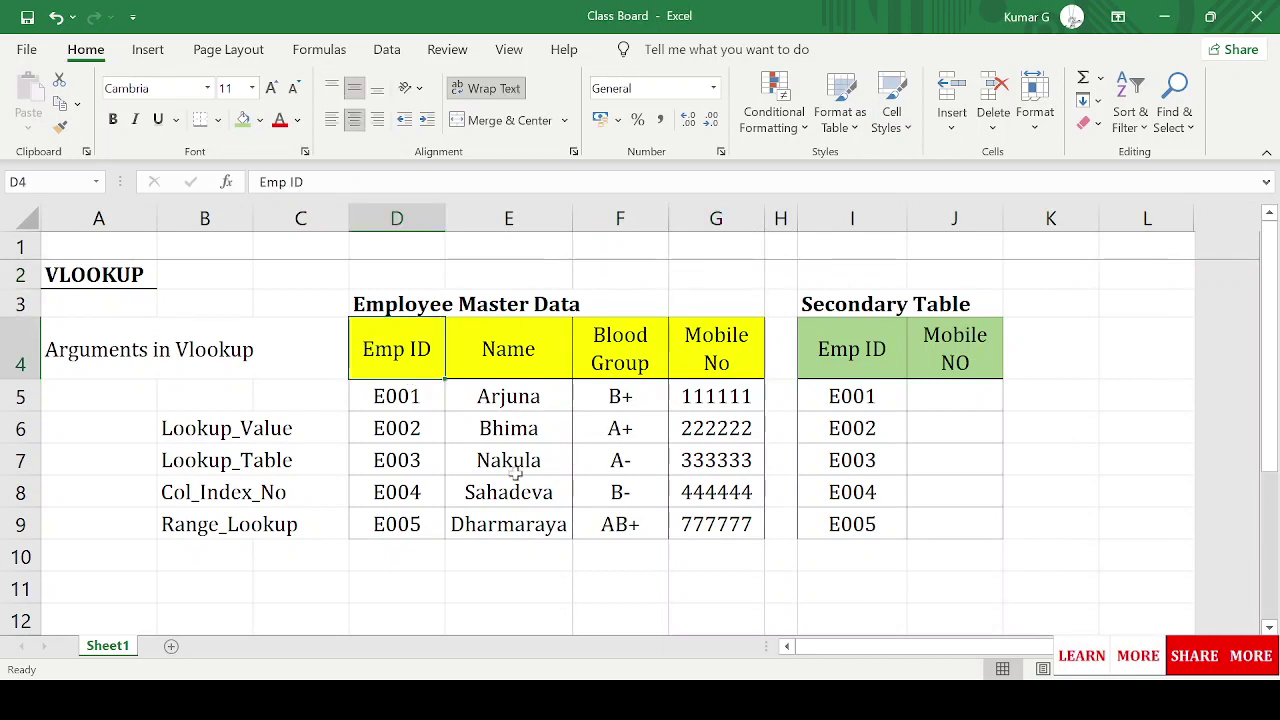
{"action": "left_click", "coordinate": [392, 310]}
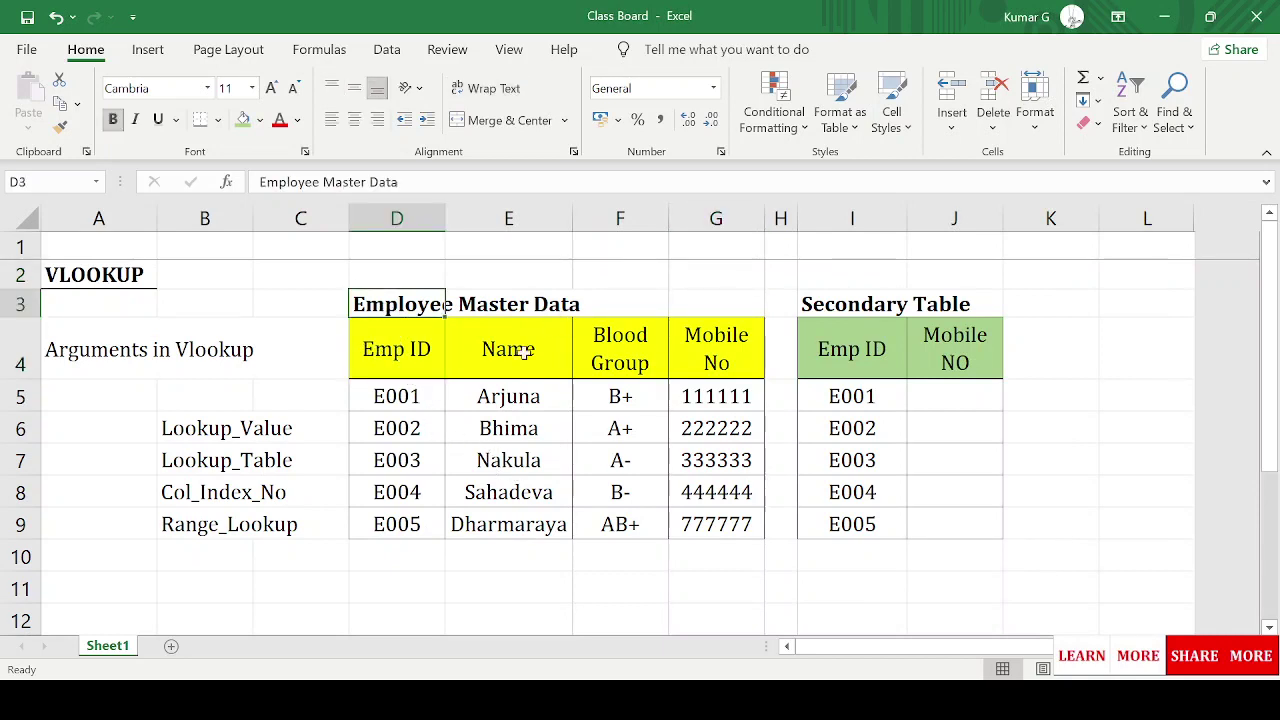
{"action": "left_click_drag", "start_coordinate": [397, 357], "coordinate": [397, 510]}
{"action": "left_click_drag", "start_coordinate": [491, 349], "coordinate": [495, 513]}
{"action": "left_click_drag", "start_coordinate": [626, 360], "coordinate": [622, 512]}
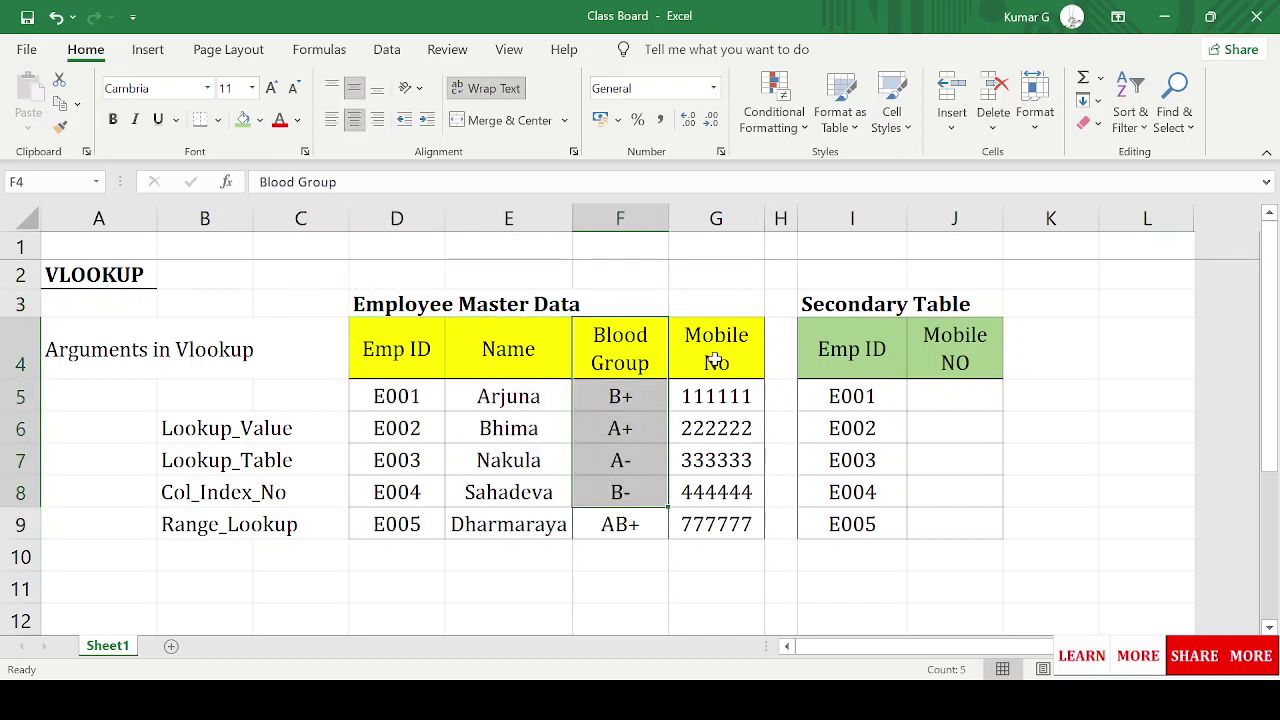
{"action": "left_click_drag", "start_coordinate": [717, 357], "coordinate": [712, 515]}
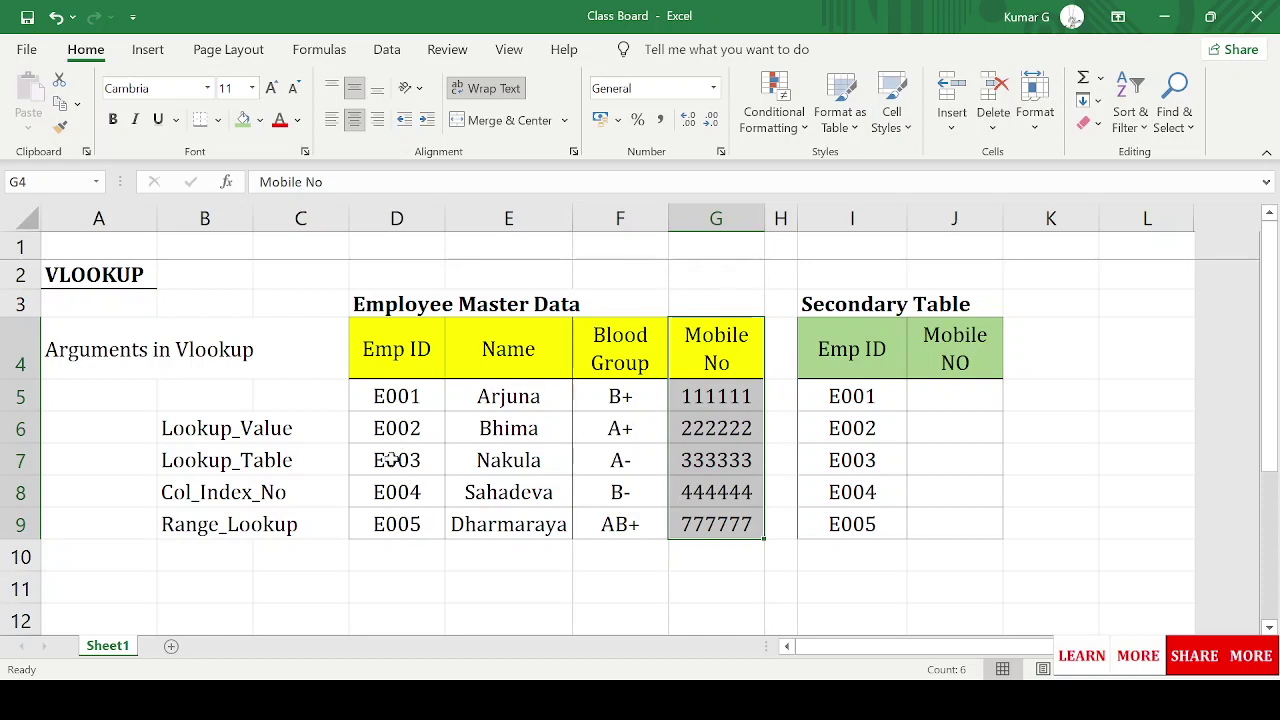
{"action": "left_click", "coordinate": [384, 518]}
{"action": "left_click_drag", "start_coordinate": [384, 518], "coordinate": [622, 520]}
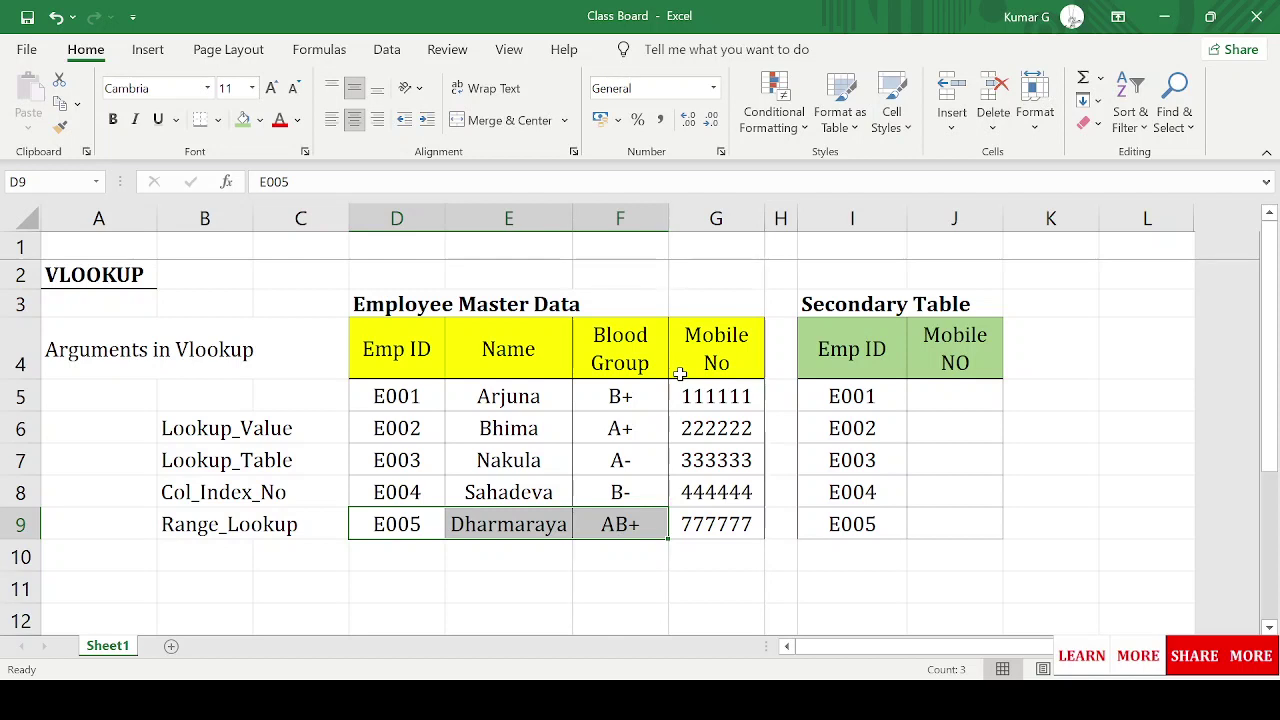
{"action": "left_click", "coordinate": [872, 340]}
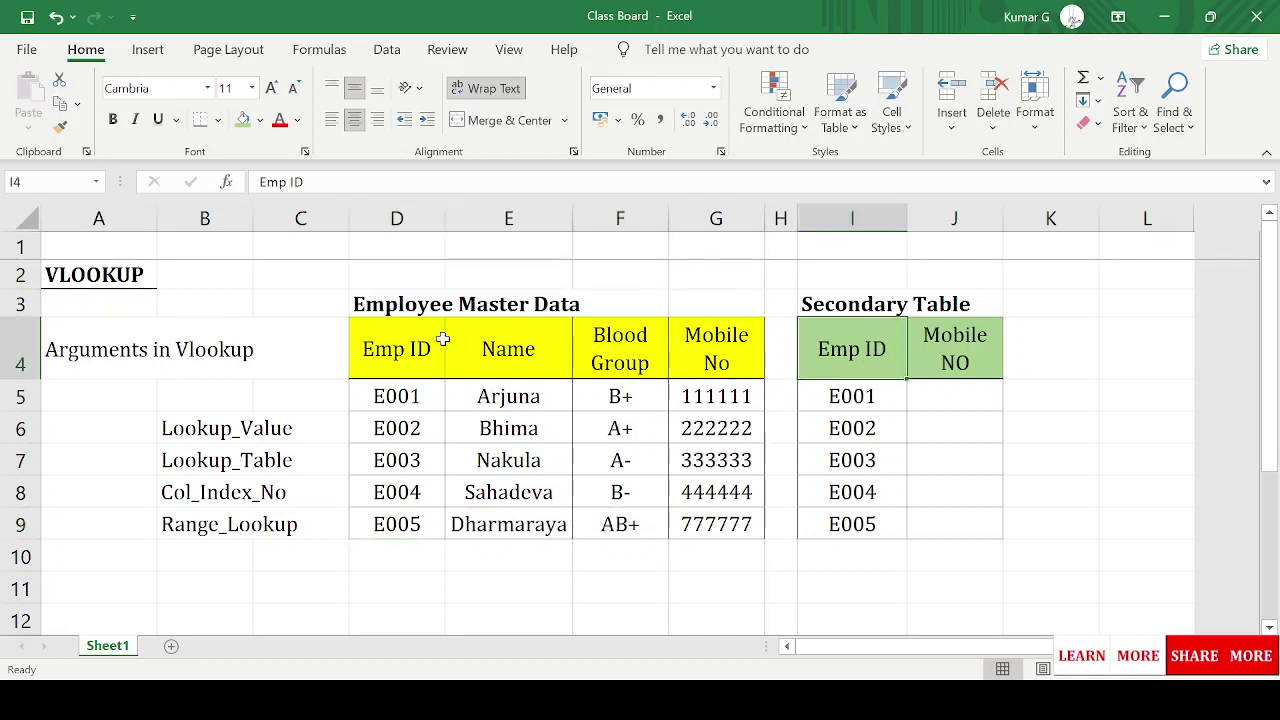
{"action": "left_click_drag", "start_coordinate": [375, 305], "coordinate": [738, 530]}
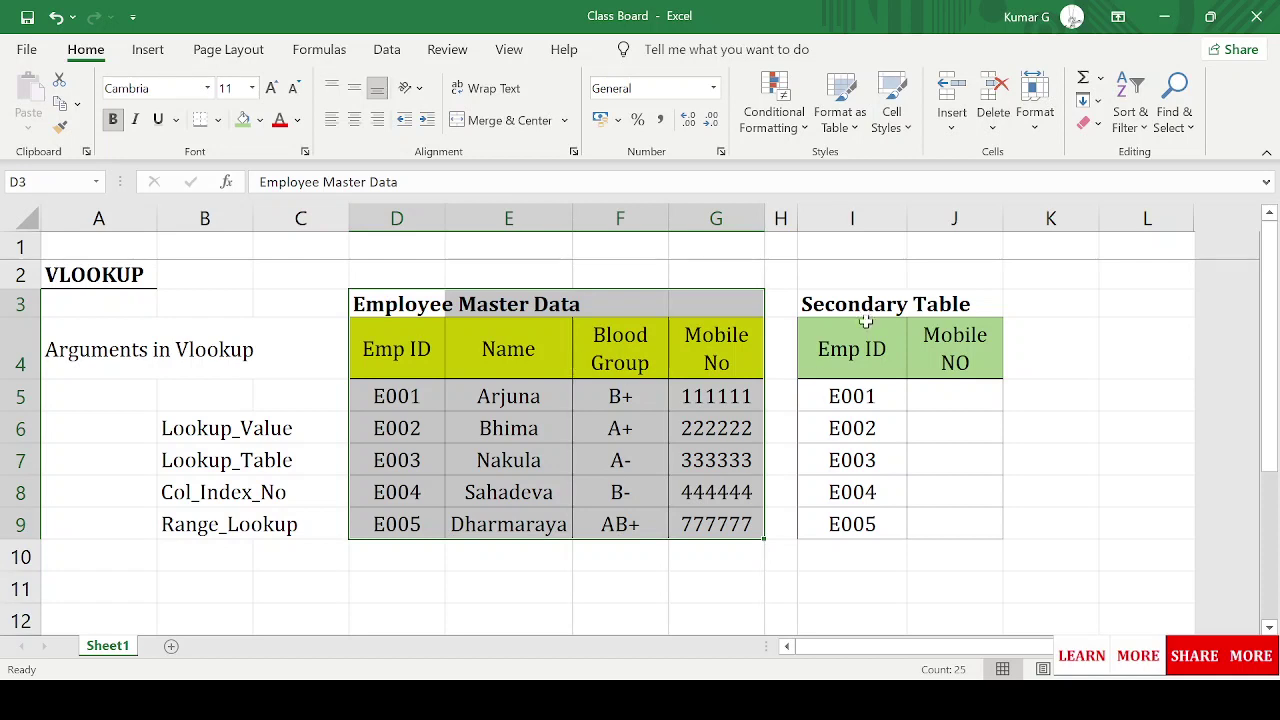
{"action": "left_click_drag", "start_coordinate": [863, 320], "coordinate": [957, 525]}
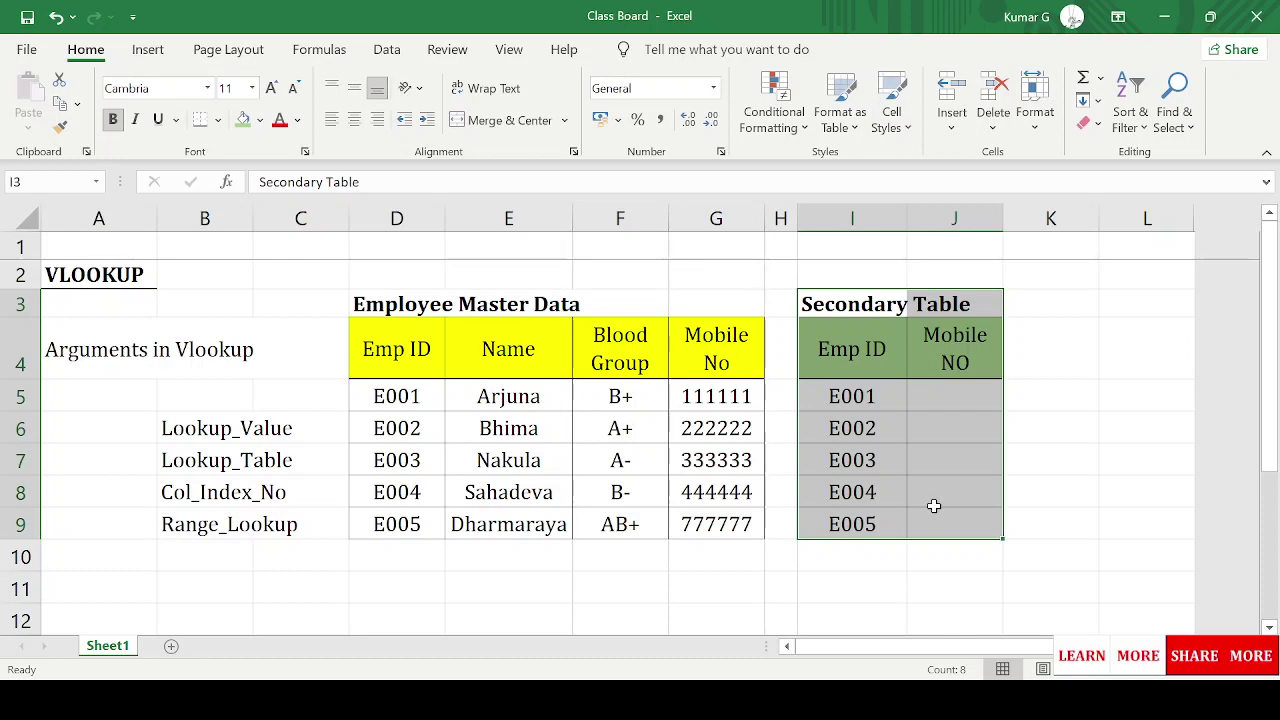
{"action": "left_click", "coordinate": [950, 401]}
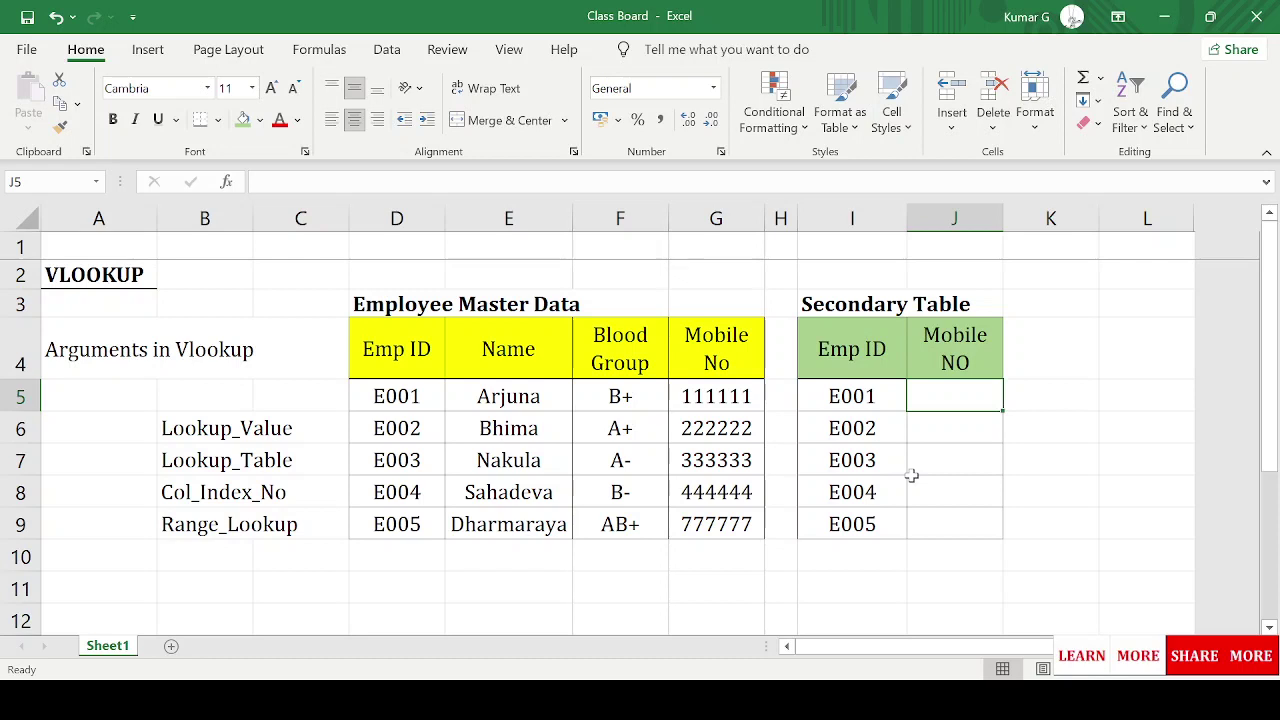
{"action": "key", "text": "Left"}
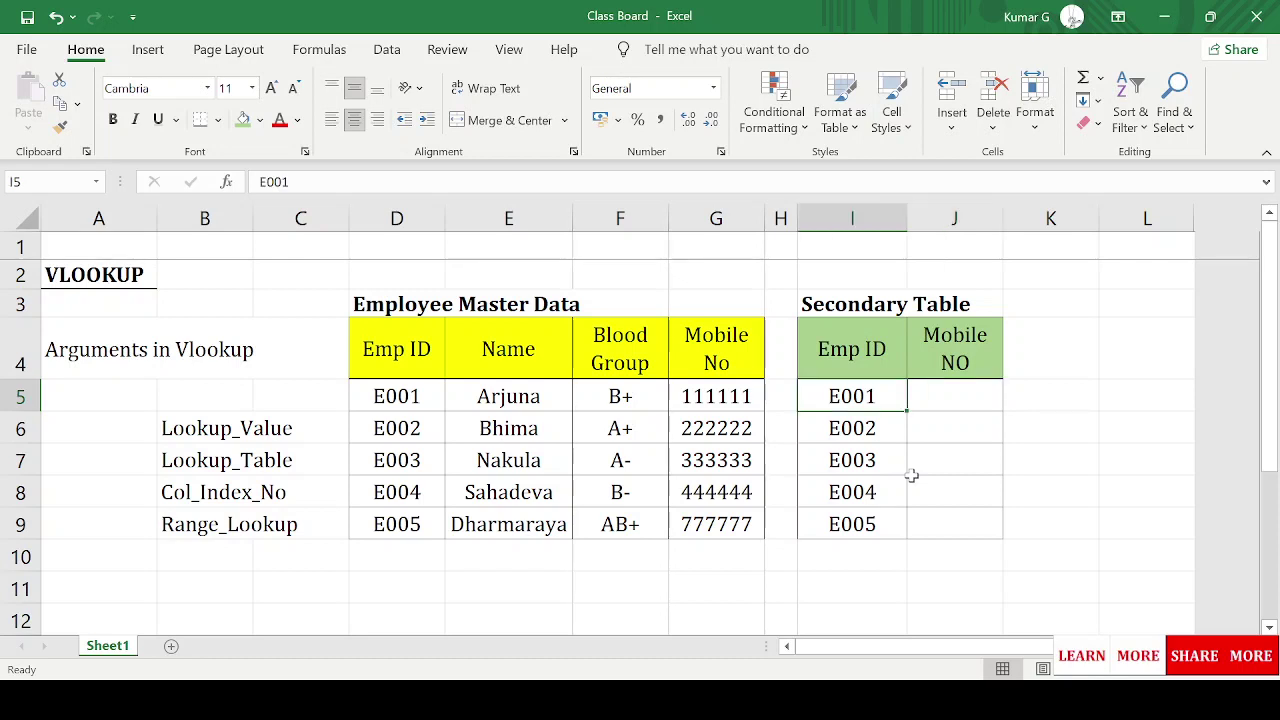
{"action": "key", "text": "ctrl+c"}
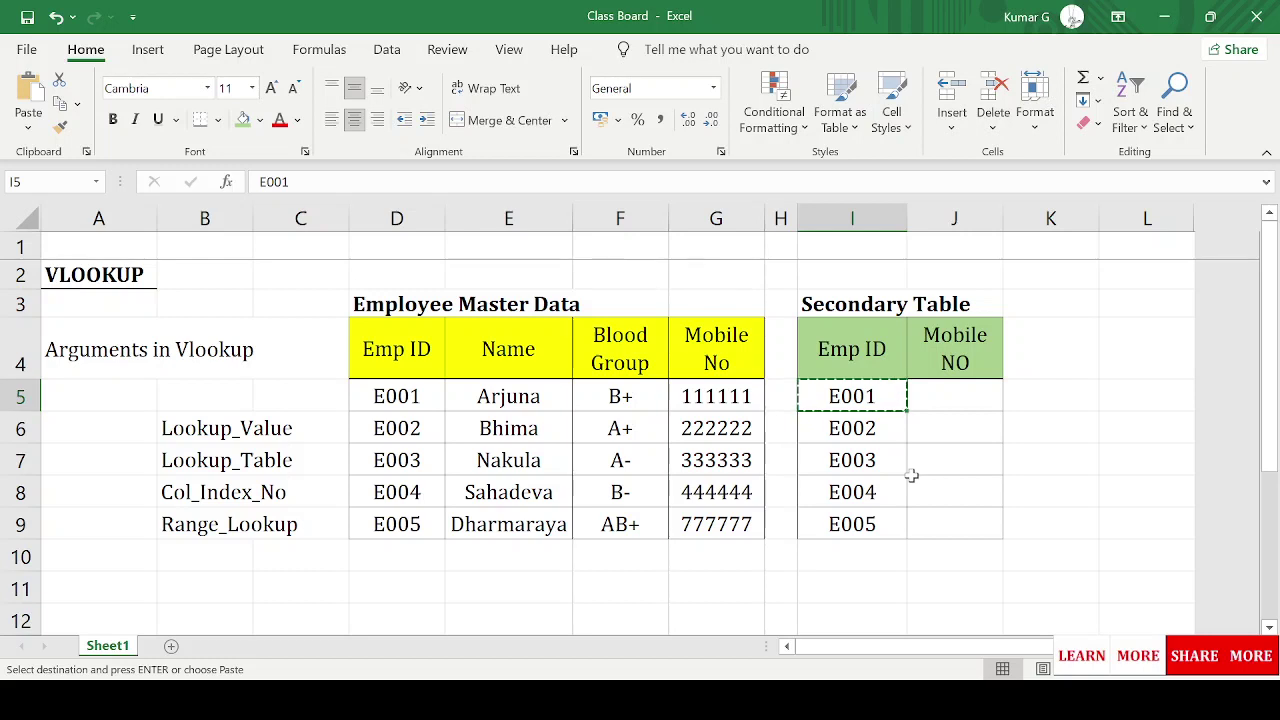
{"action": "key", "text": "Escape"}
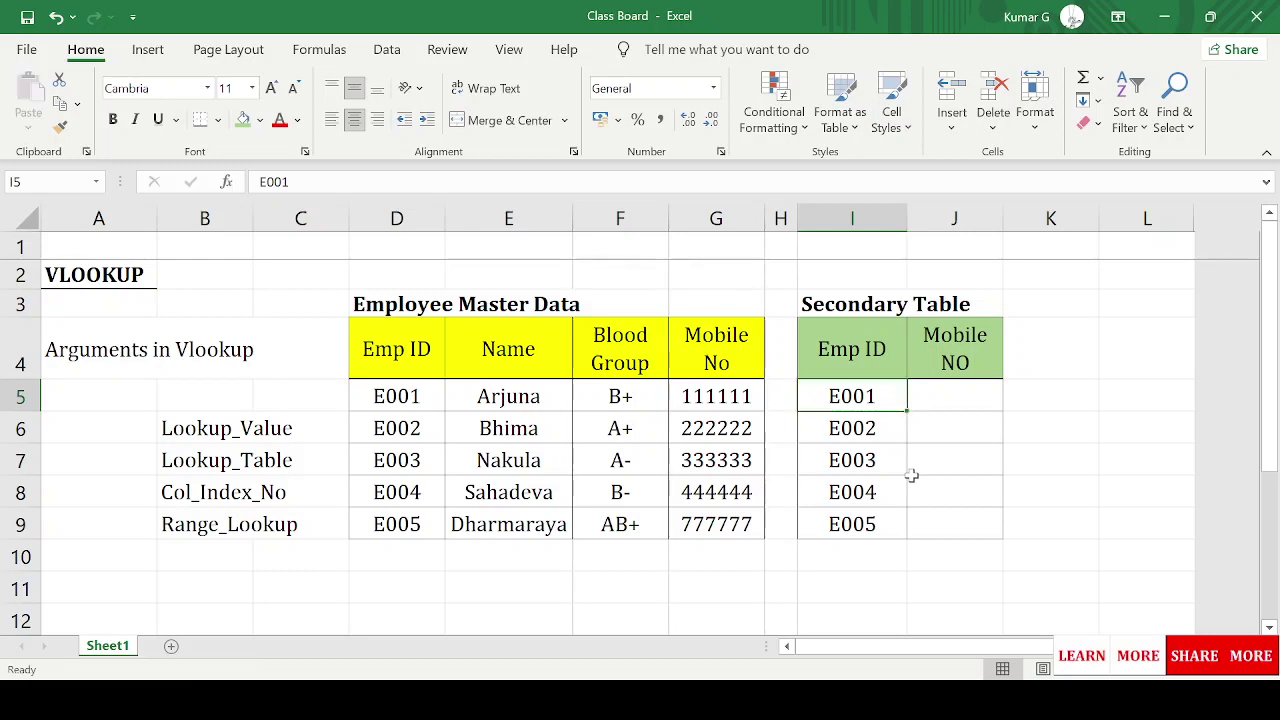
{"action": "key", "text": "Left"}
{"action": "key", "text": "Left"}
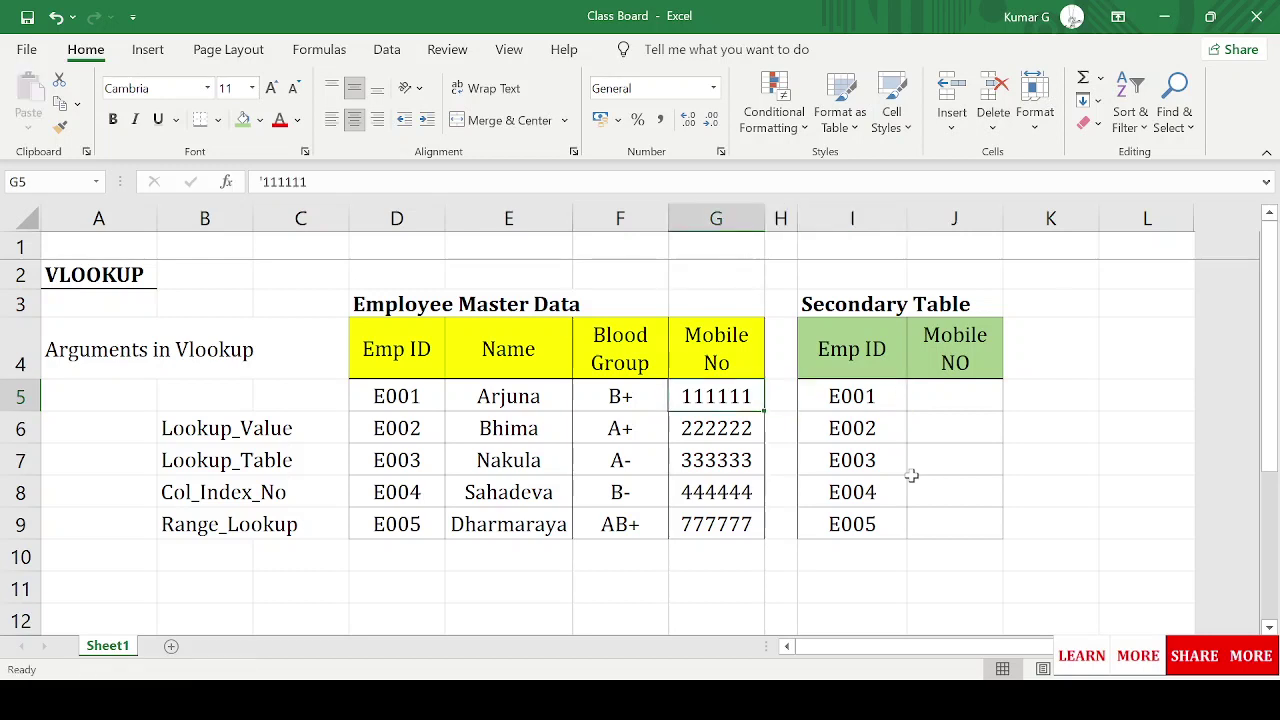
Step: Start a VLOOKUP formula in J5 of the Secondary Table with the Emp ID in I5 as the lookup value
{"action": "key", "text": "Right"}
{"action": "key", "text": "Right"}
{"action": "key", "text": "Right"}
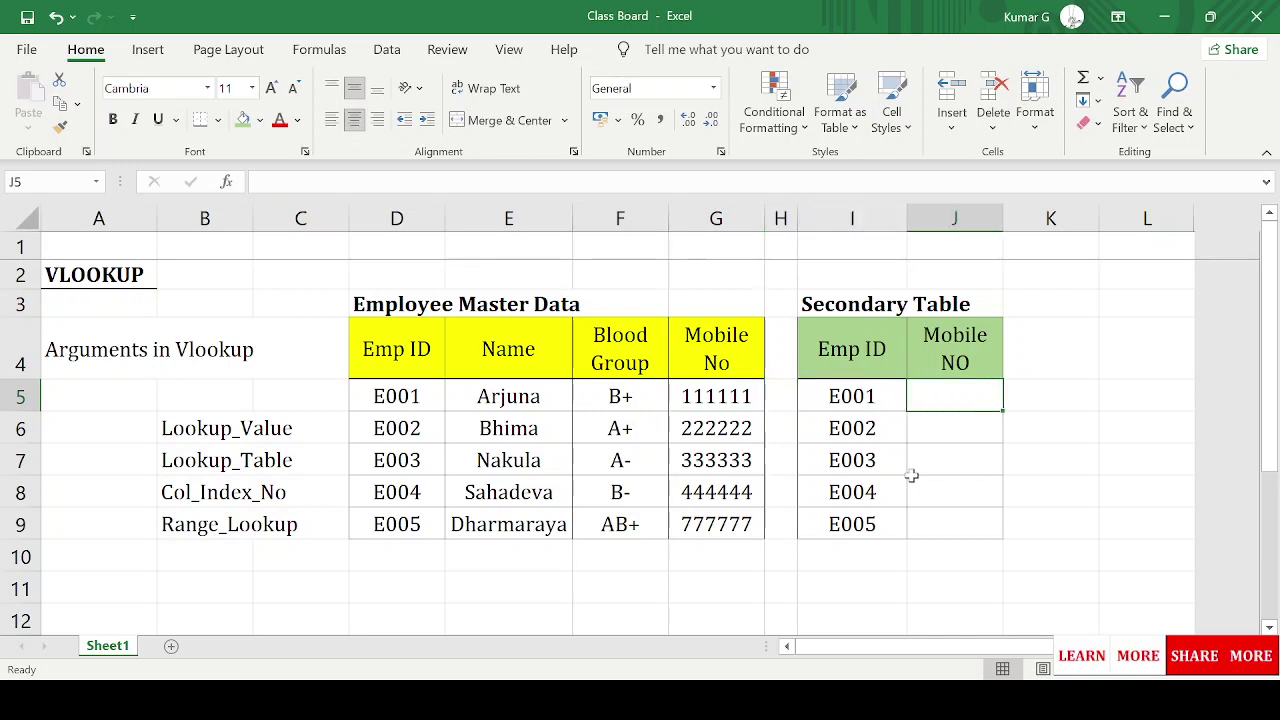
{"action": "type", "text": "="}
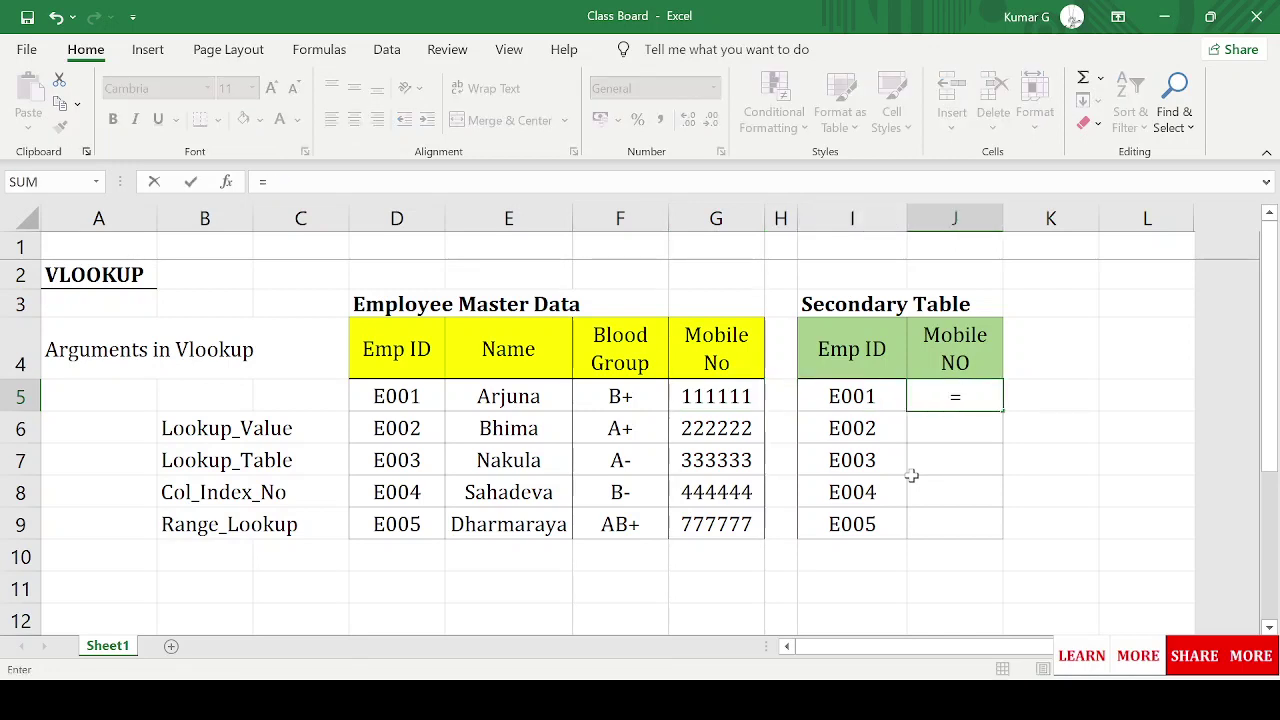
{"action": "type", "text": "vlo"}
{"action": "key", "text": "Tab"}
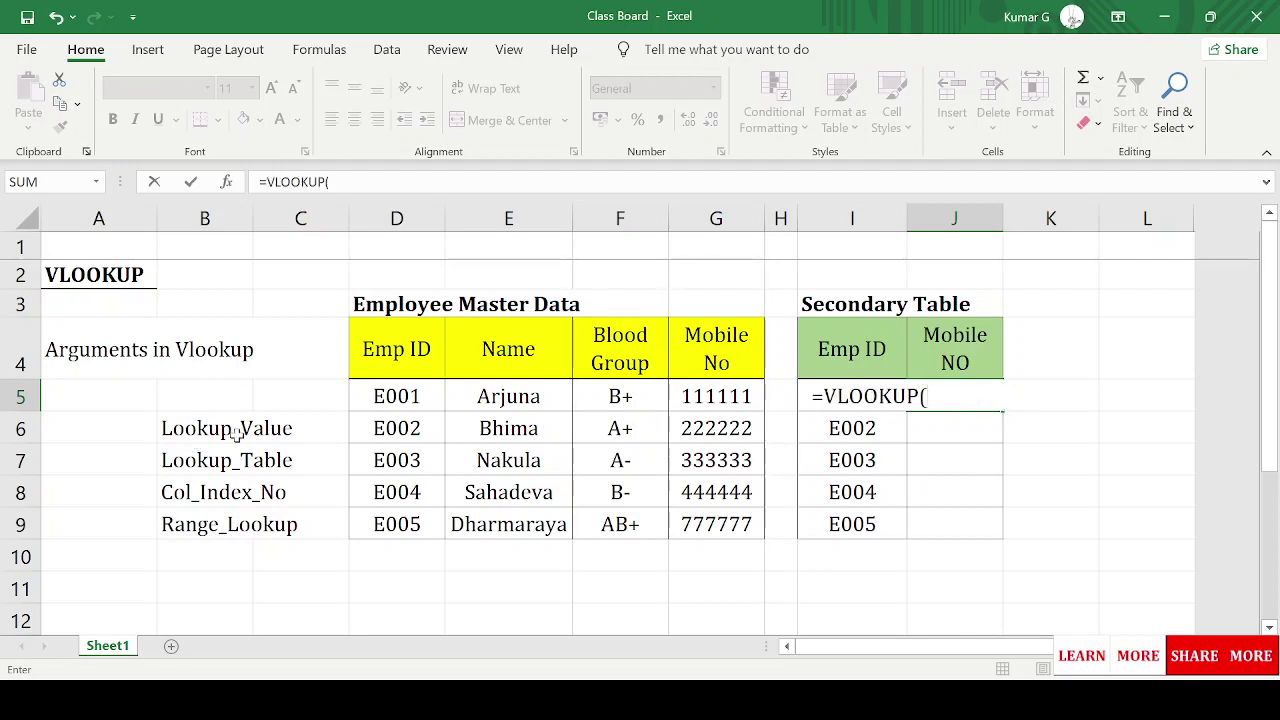
{"action": "left_click", "coordinate": [860, 434]}
{"action": "key", "text": "Up"}
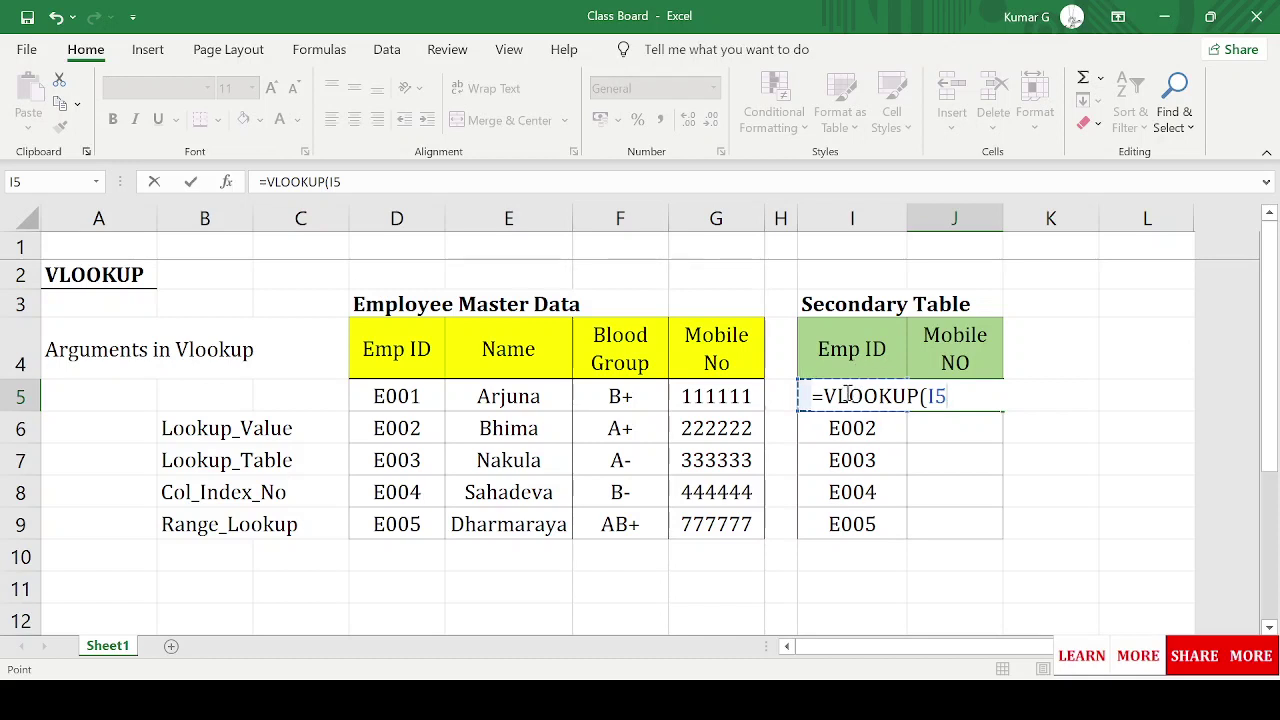
{"action": "type", "text": ","}
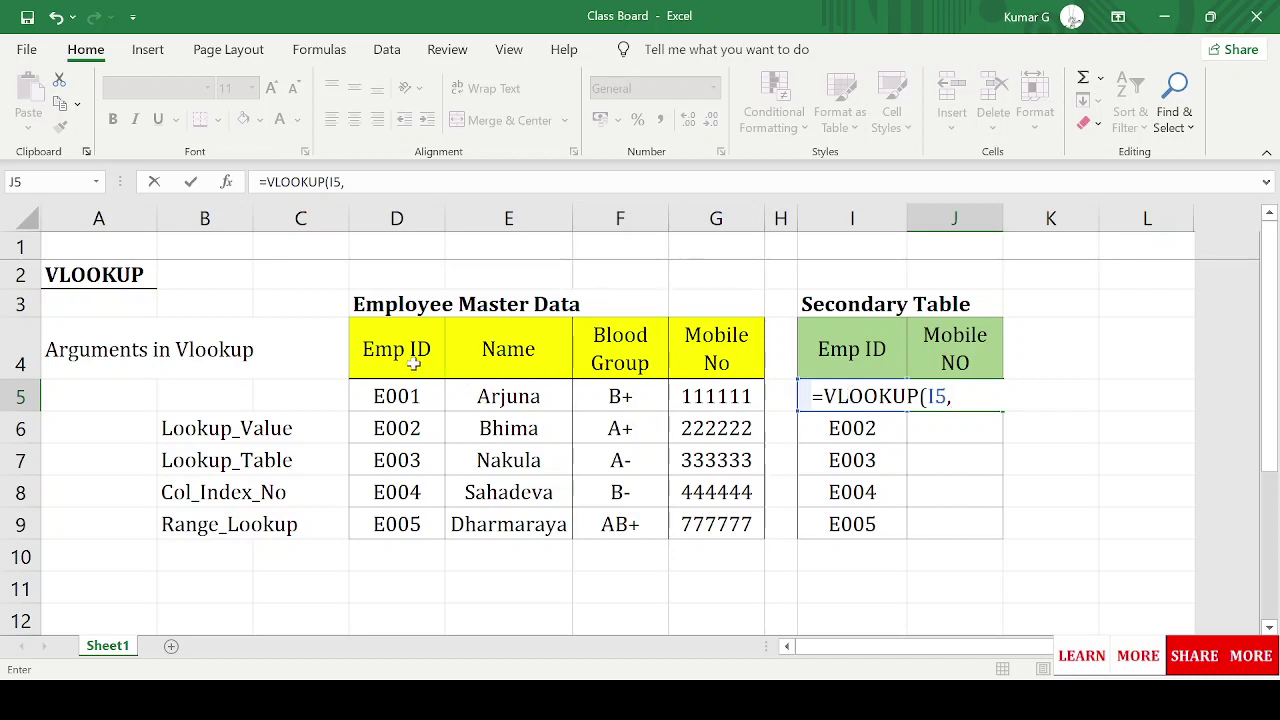
Step: Supply the Employee Master Data range D4:G9, including its header row, as the formula's lookup table
{"action": "left_click_drag", "start_coordinate": [413, 365], "coordinate": [515, 440]}
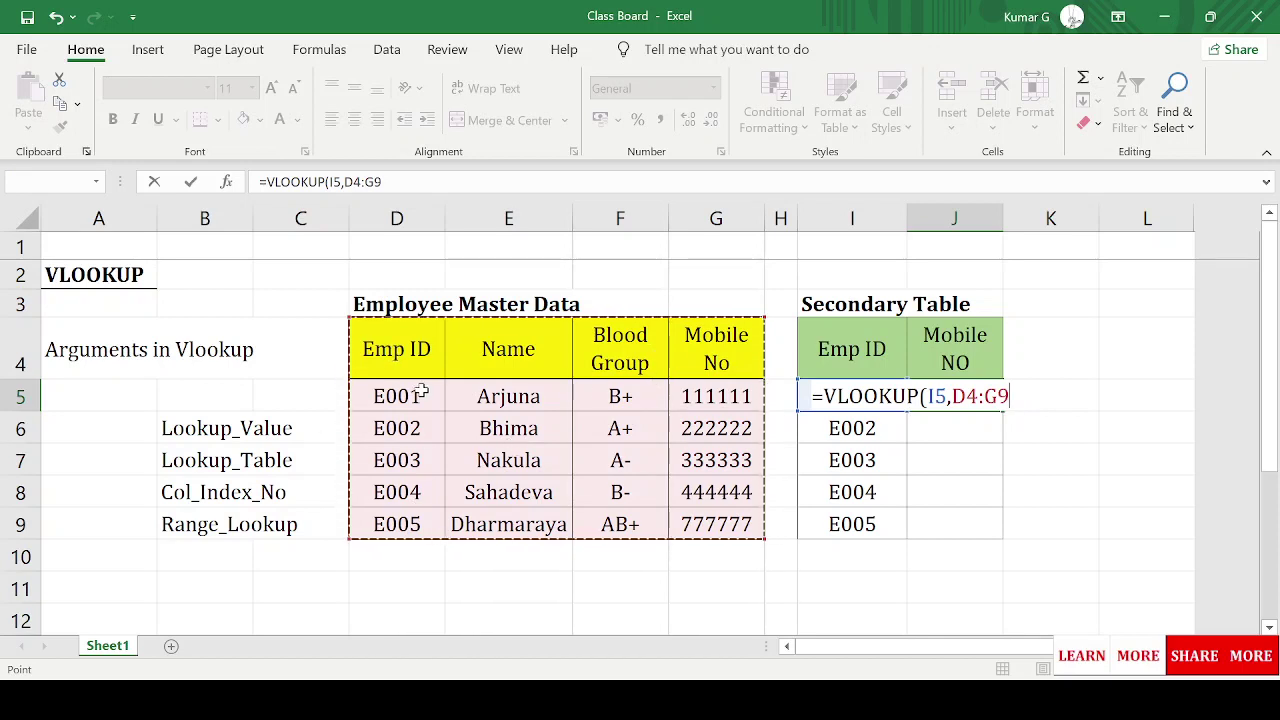
{"action": "left_click", "coordinate": [420, 393]}
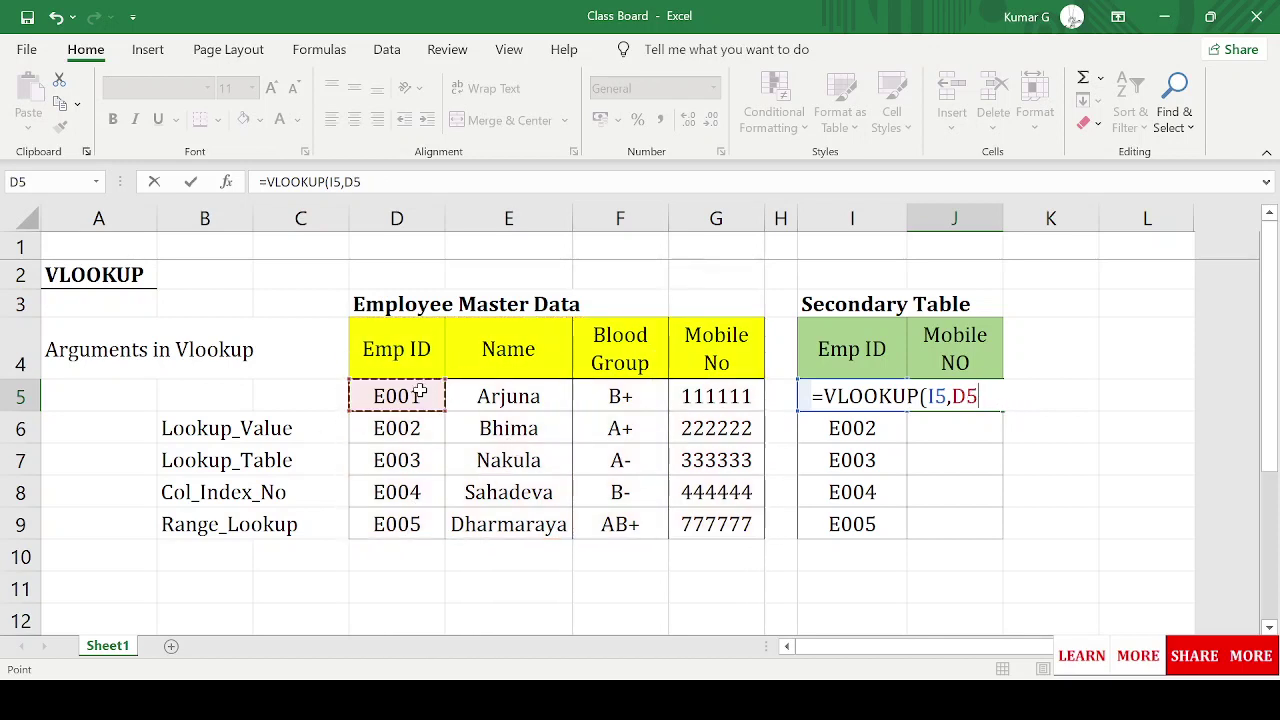
{"action": "key", "text": "ctrl+shift+Right"}
{"action": "key", "text": "ctrl+shift+Down"}
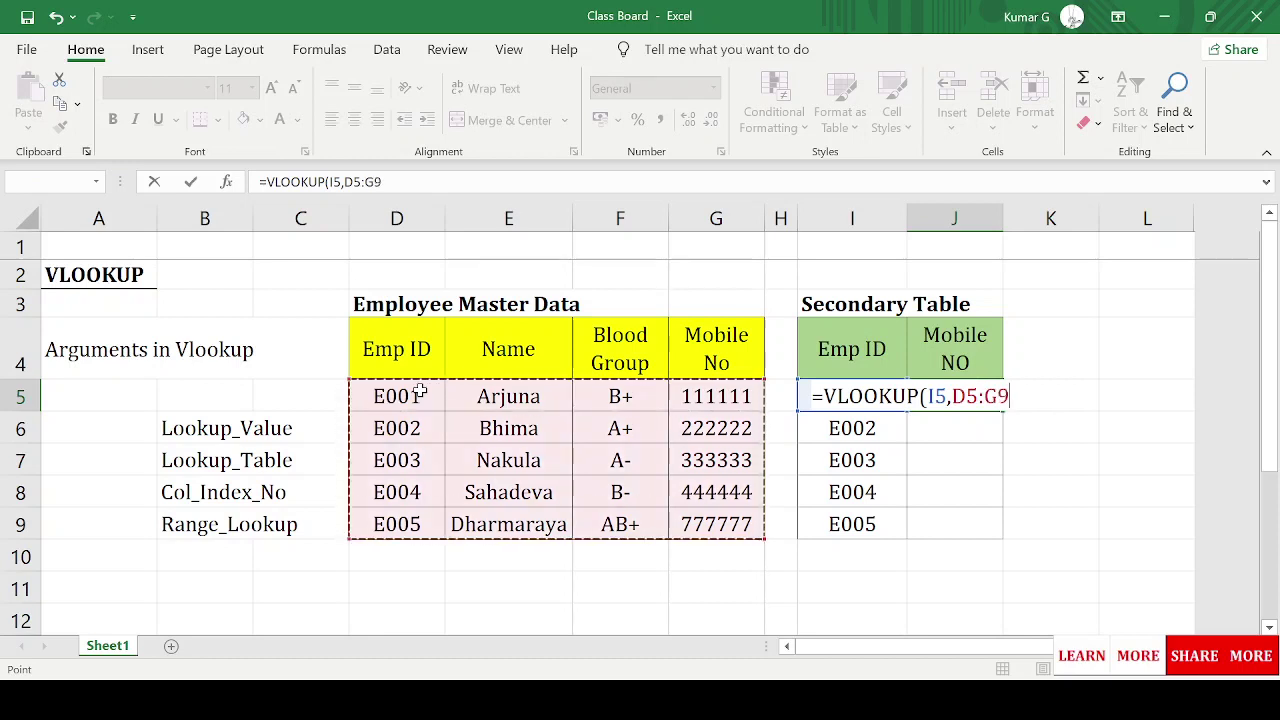
{"action": "key", "text": "Up"}
{"action": "key", "text": "ctrl+shift+Right"}
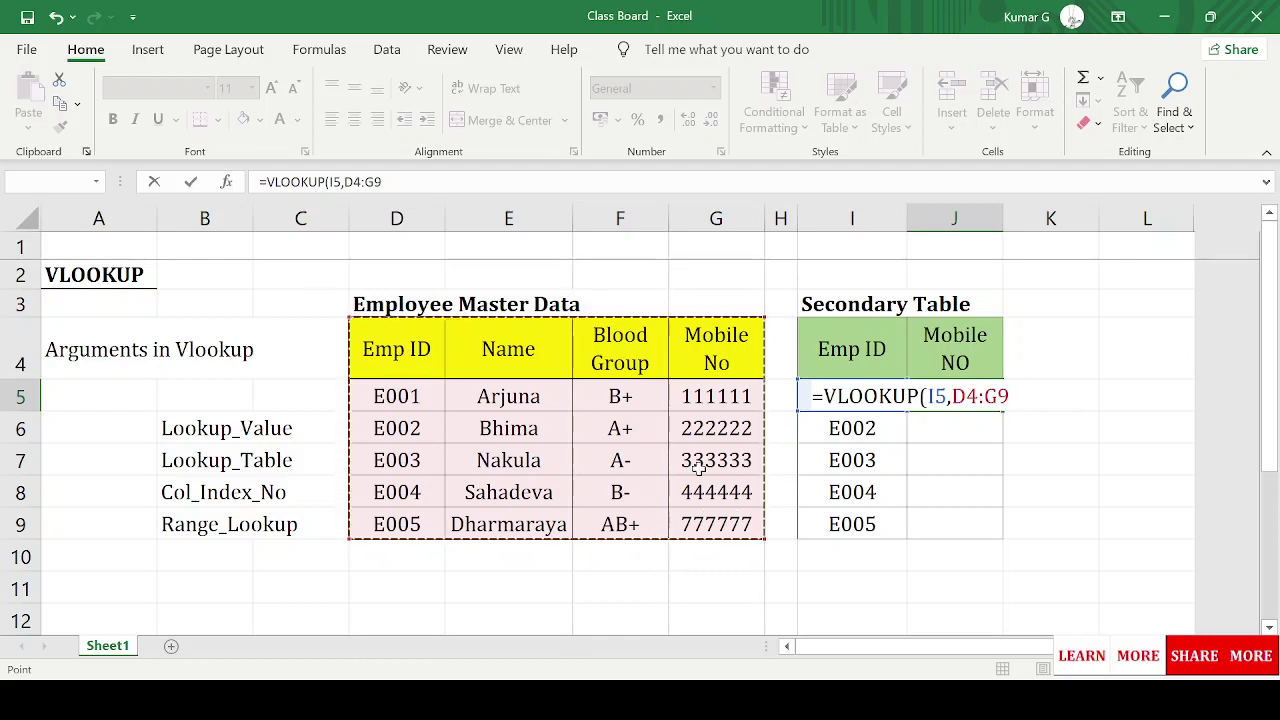
{"action": "type", "text": ","}
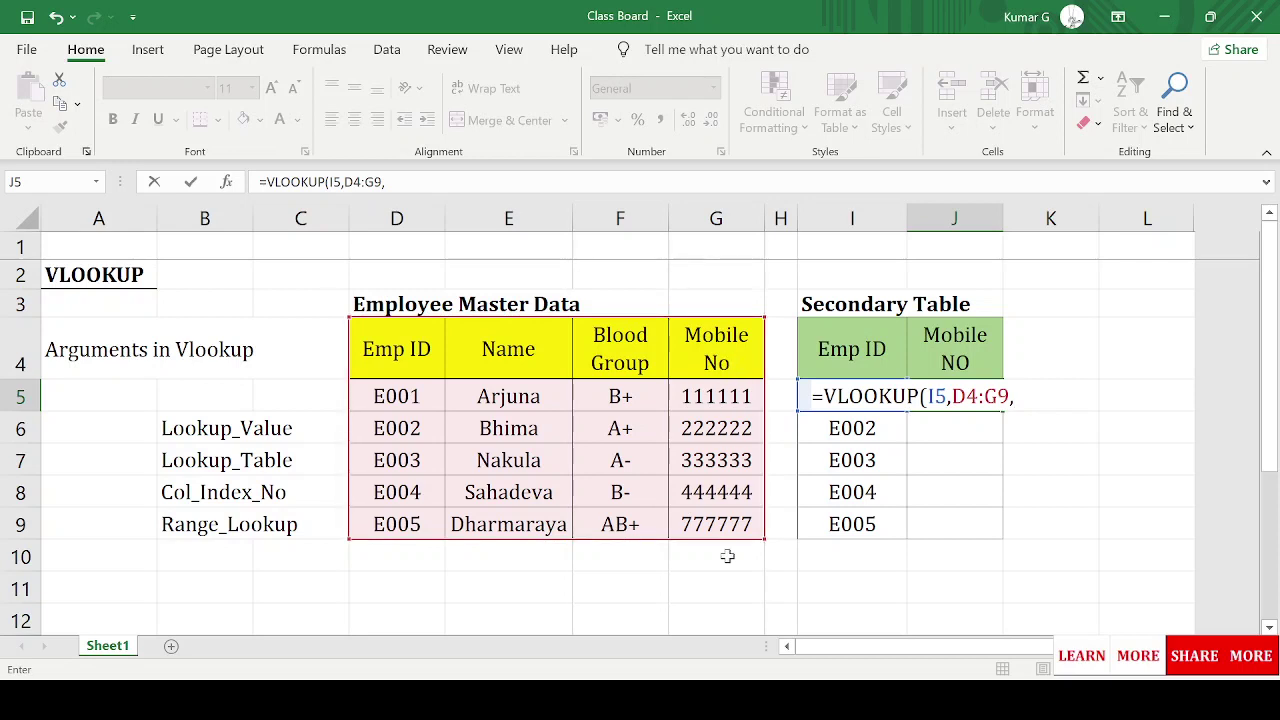
Step: Complete the J5 formula with column index 4 and range lookup 0 for an exact match
{"action": "type", "text": "4,"}
{"action": "type", "text": "0)"}
{"action": "key", "text": "Return"}
{"action": "key", "text": "Up"}
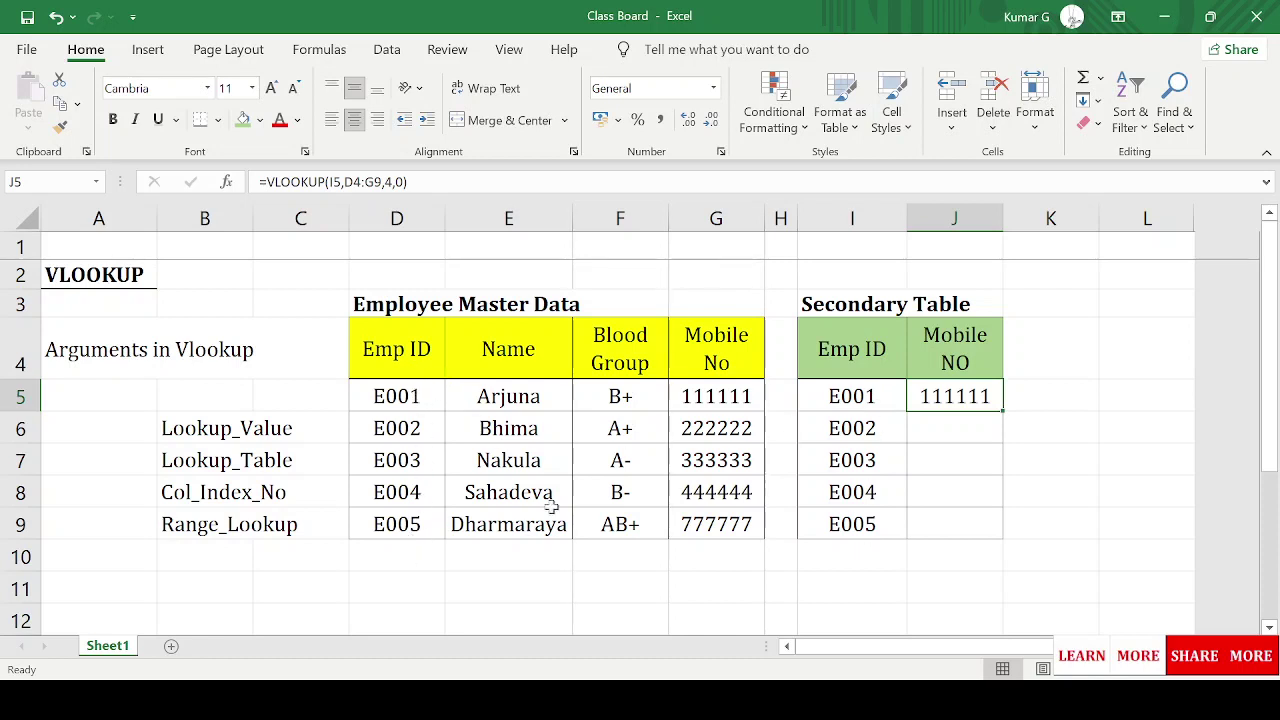
{"action": "left_click", "coordinate": [874, 404]}
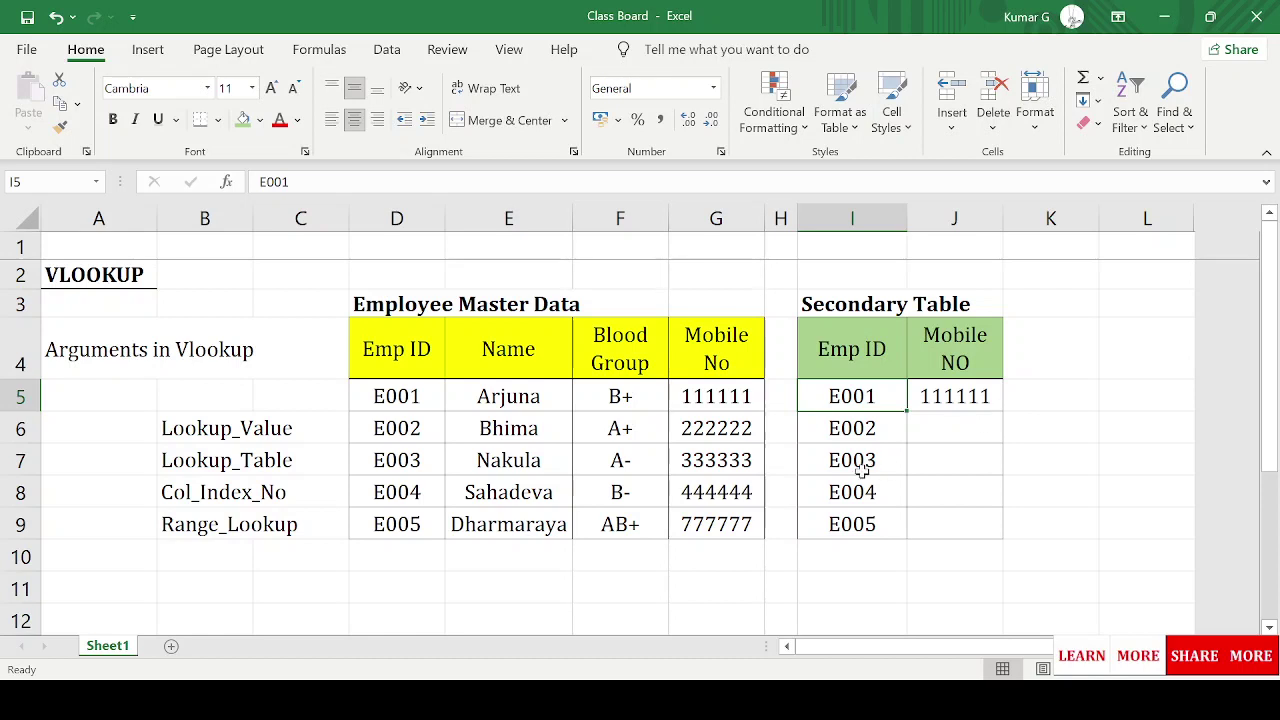
Step: Change the Emp ID in I5 of the Secondary Table to E002 to test the lookup
{"action": "key", "text": "F2"}
{"action": "key", "text": "BackSpace"}
{"action": "type", "text": "2"}
{"action": "key", "text": "Return"}
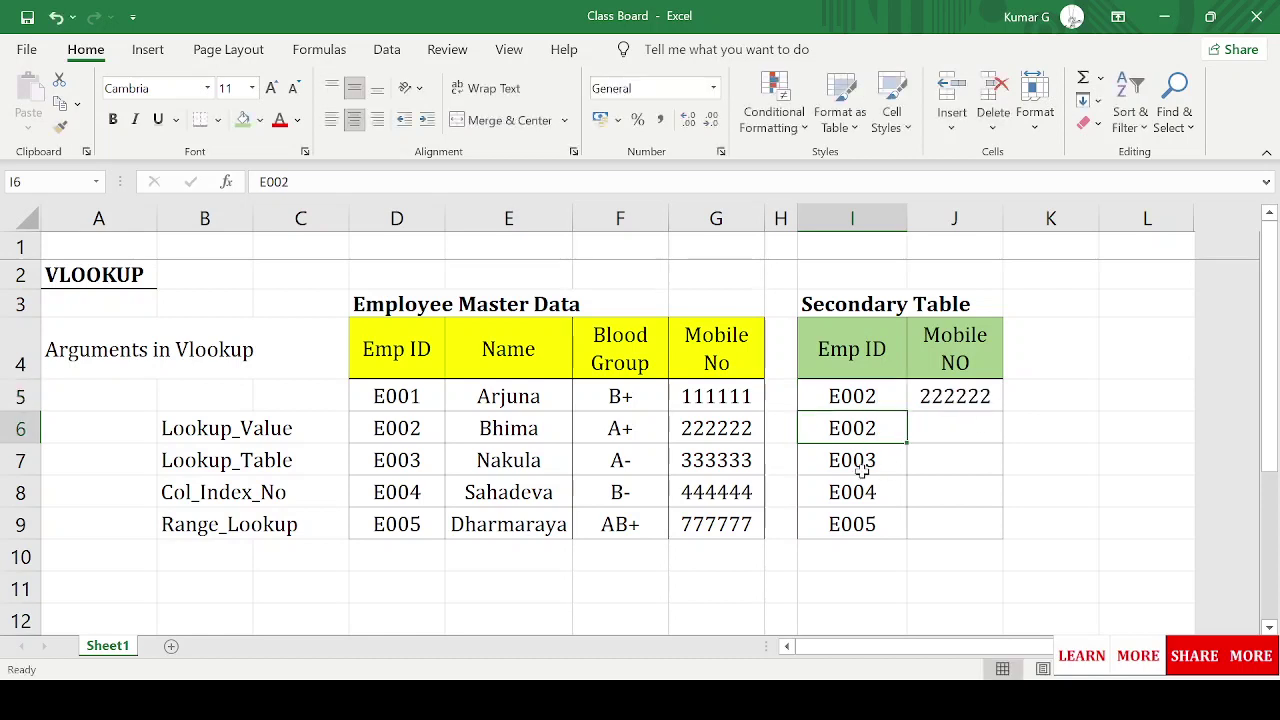
Step: Set the Emp ID in I5 of the Secondary Table back to E001
{"action": "key", "text": "Up"}
{"action": "key", "text": "F2"}
{"action": "key", "text": "BackSpace"}
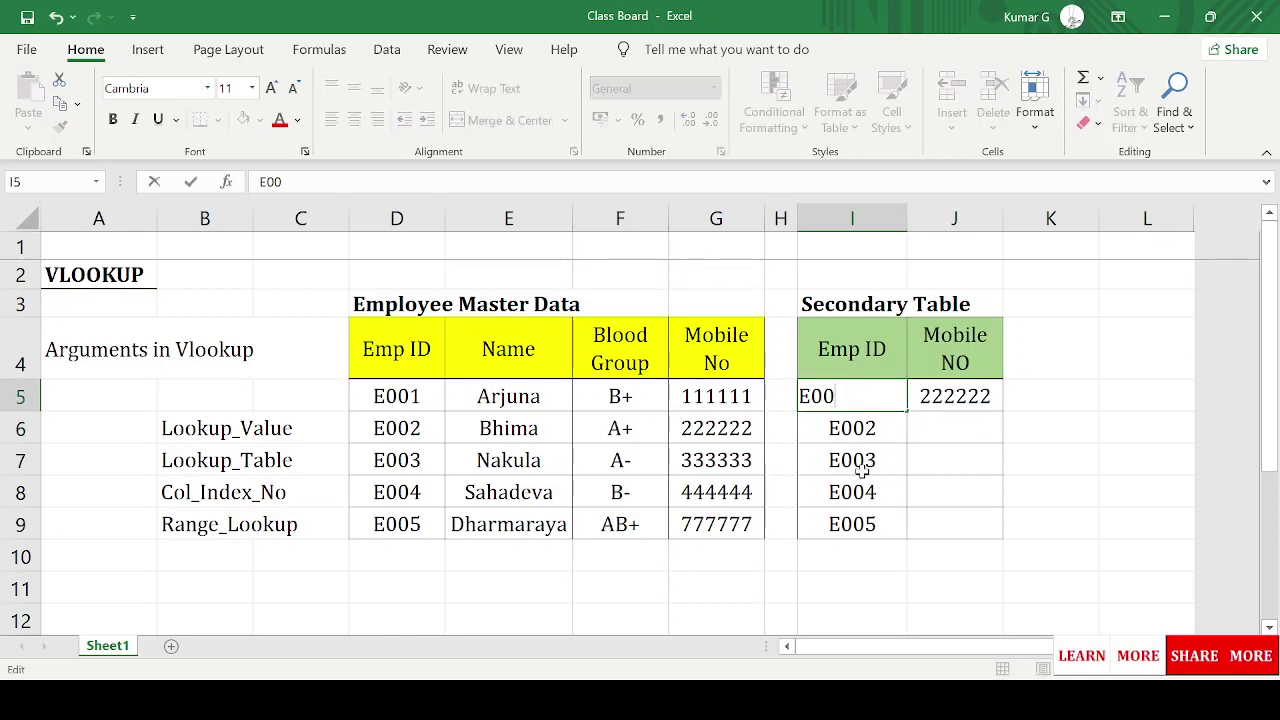
{"action": "type", "text": "1"}
{"action": "key", "text": "Return"}
Step: Inspect the arguments of the VLOOKUP formula in J5 and the ranges they reference, leaving the formula as it is
{"action": "key", "text": "Right"}
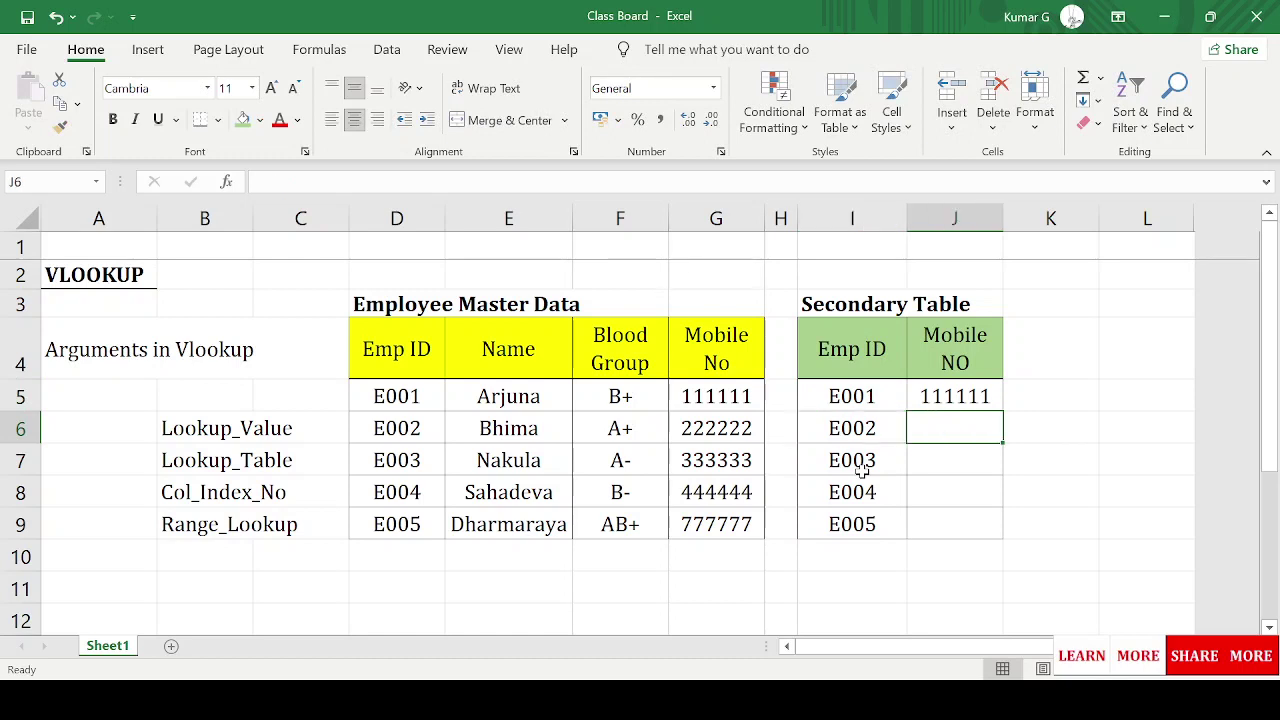
{"action": "key", "text": "Up"}
{"action": "key", "text": "F2"}
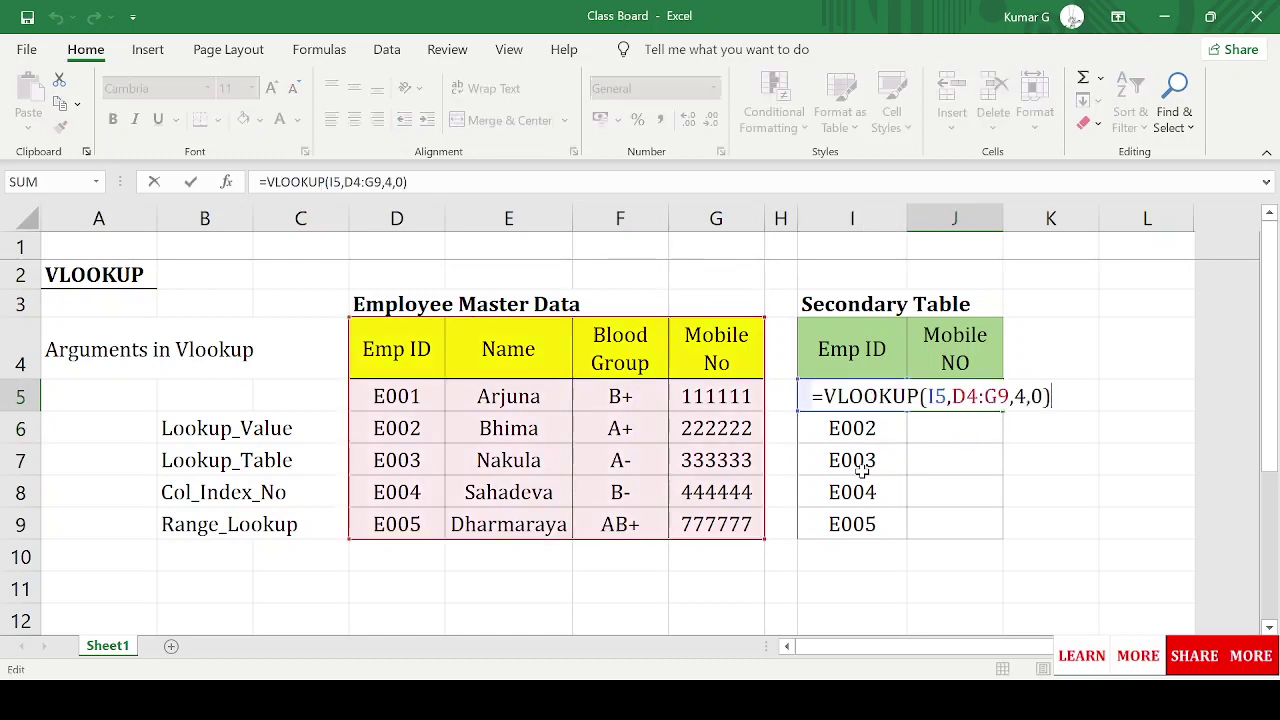
{"action": "key", "text": "Left"}
{"action": "key", "text": "Left"}
{"action": "key", "text": "Left"}
{"action": "key", "text": "Left"}
{"action": "key", "text": "Left"}
{"action": "key", "text": "ctrl+Return"}
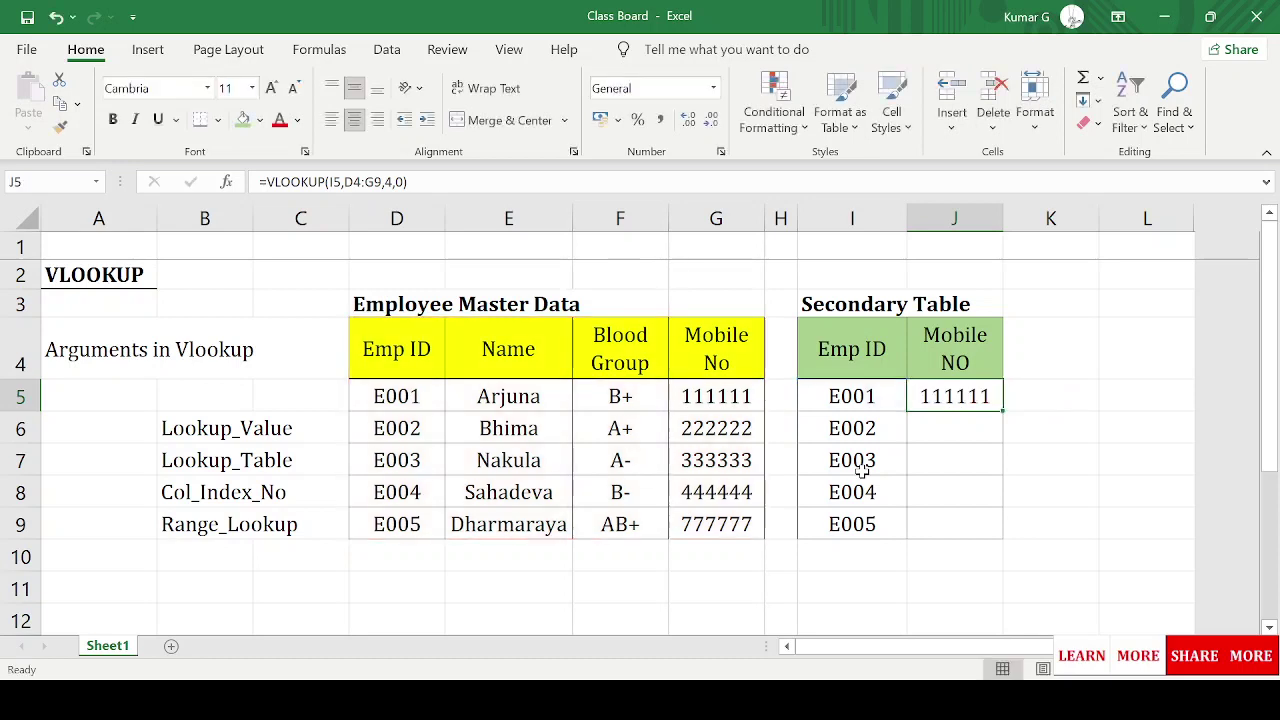
{"action": "key", "text": "F2"}
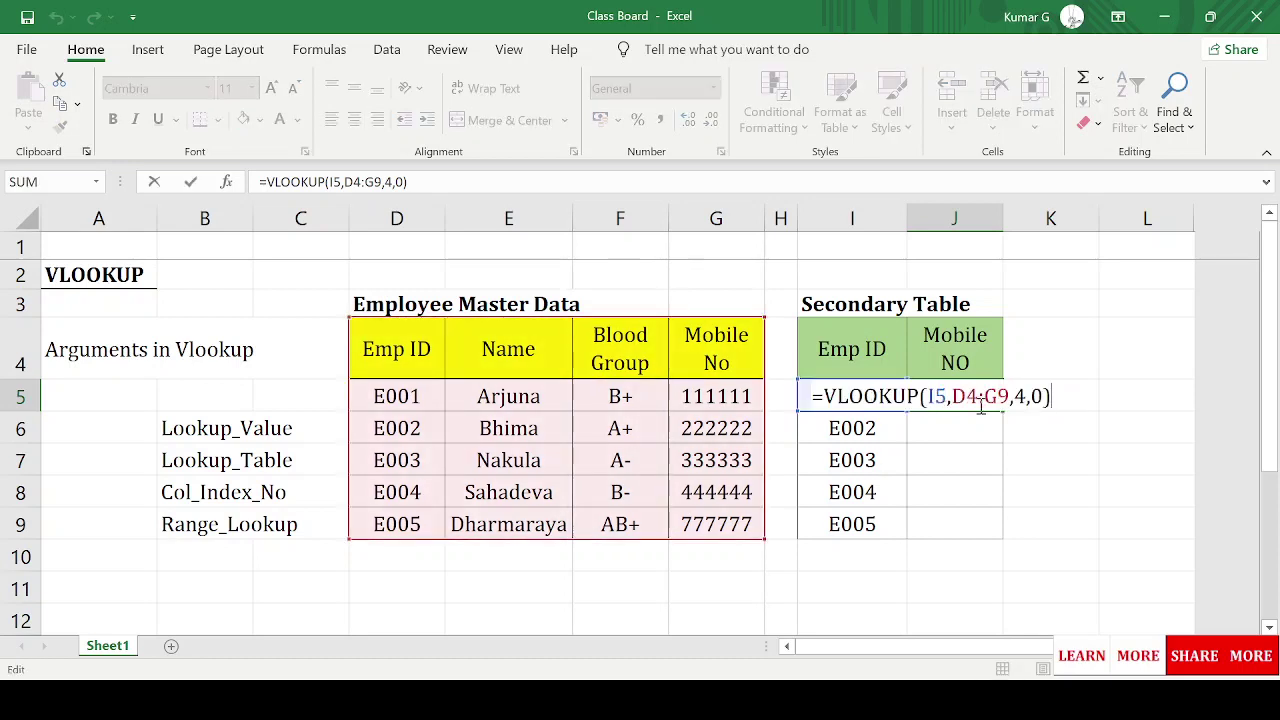
{"action": "key", "text": "ctrl+Return"}
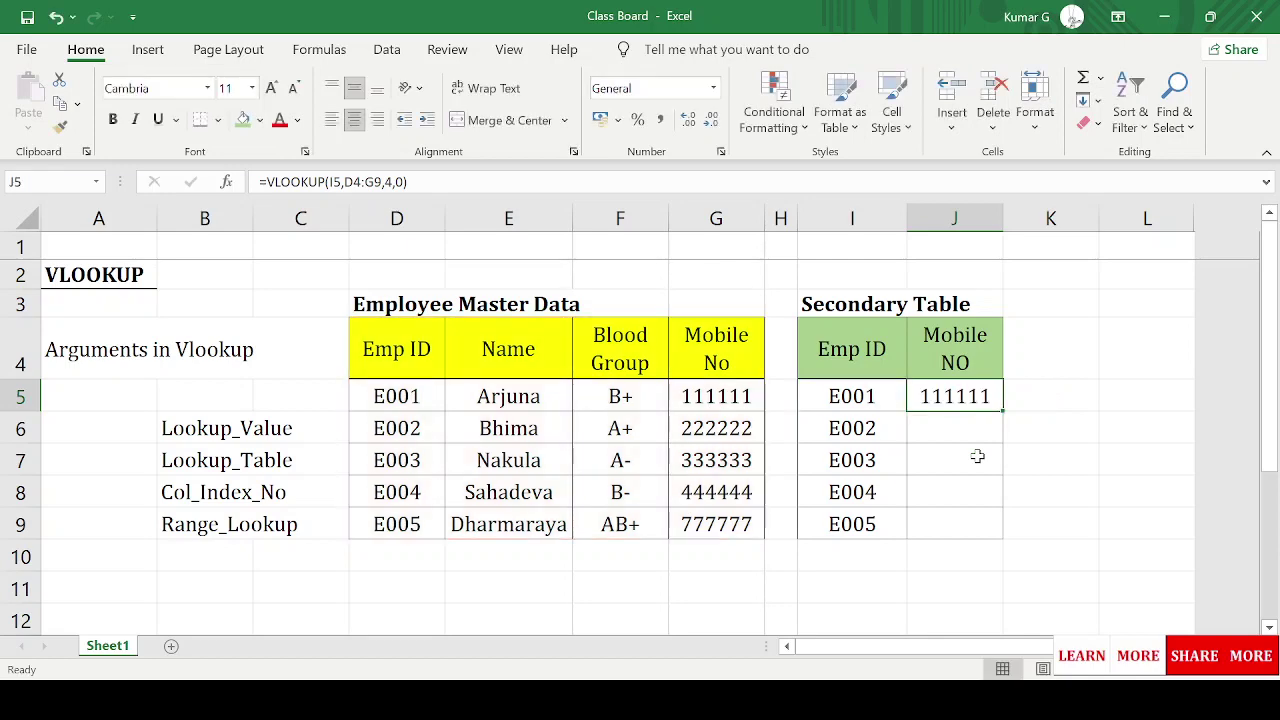
Step: Fill the J5 VLOOKUP formula down the Secondary Table's Mobile NO column through J9
{"action": "key", "text": "Down"}
{"action": "key", "text": "Up"}
{"action": "key", "text": "ctrl+shift+Down"}
{"action": "key", "text": "ctrl+Up"}
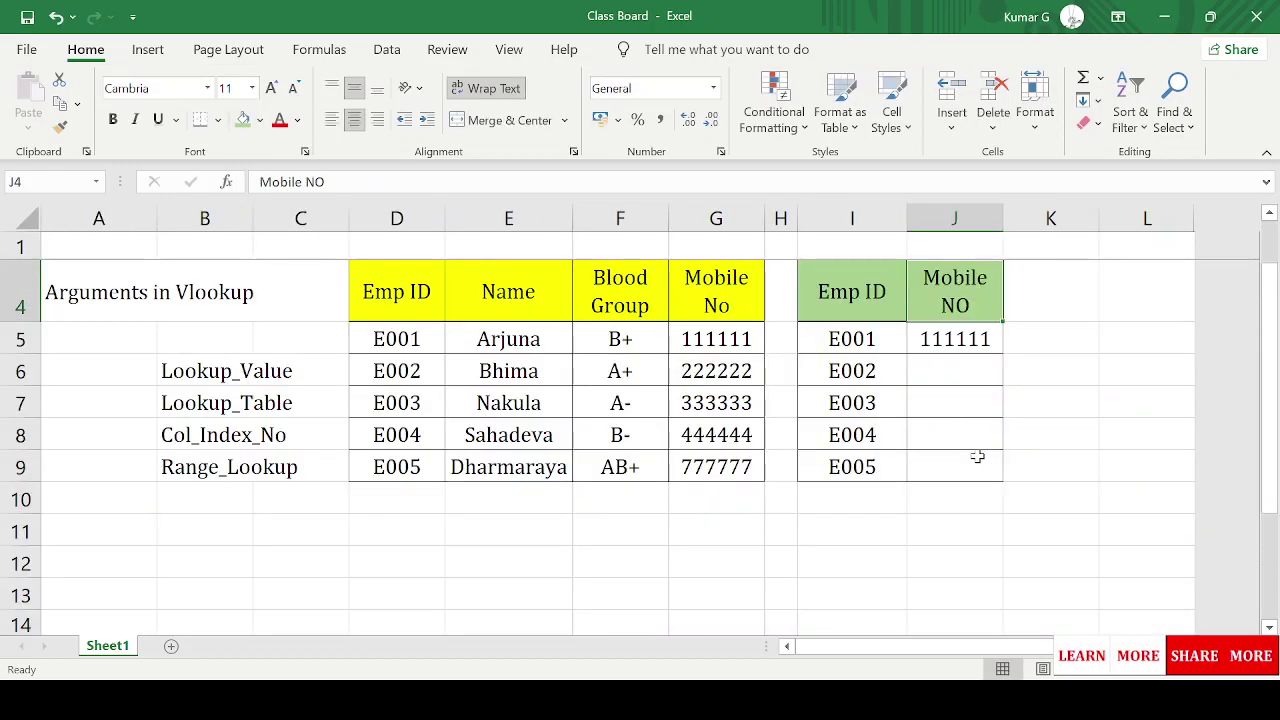
{"action": "key", "text": "Down"}
{"action": "key", "text": "shift+Down"}
{"action": "key", "text": "shift+Up"}
{"action": "key", "text": "shift+Down"}
{"action": "key", "text": "shift+Down"}
{"action": "key", "text": "shift+Down"}
{"action": "key", "text": "shift+Down"}
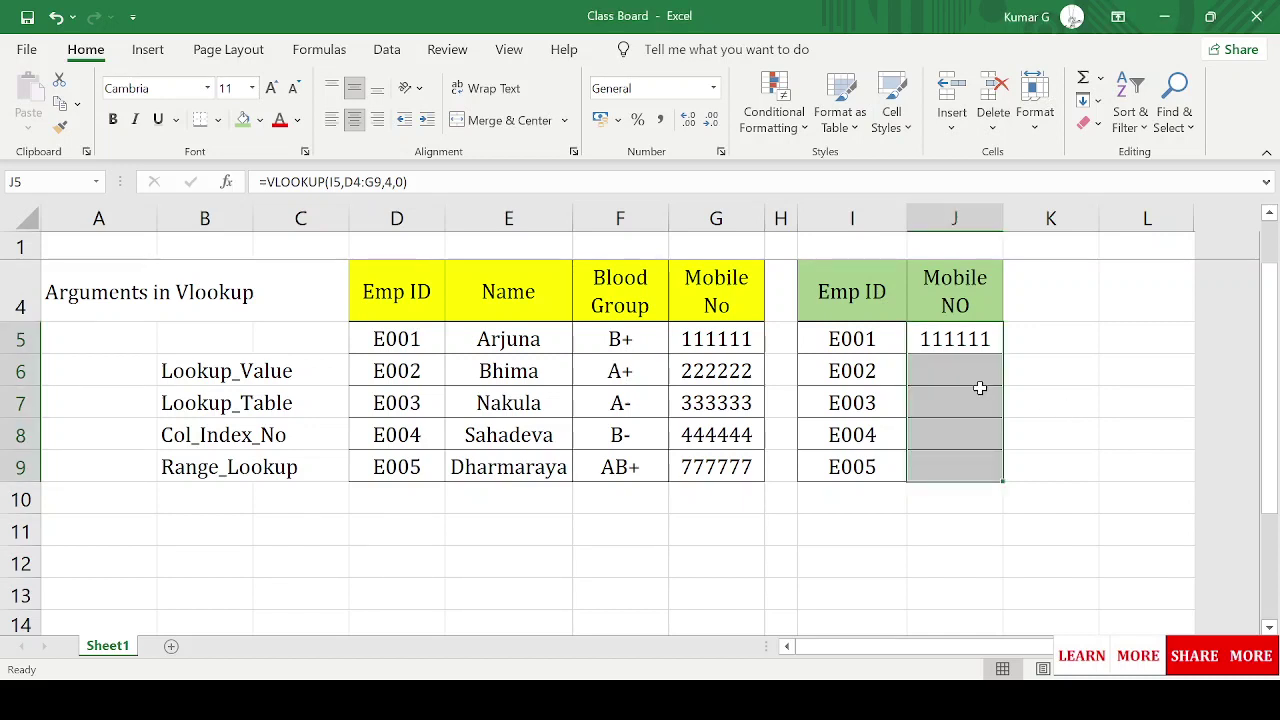
{"action": "key", "text": "ctrl+d"}
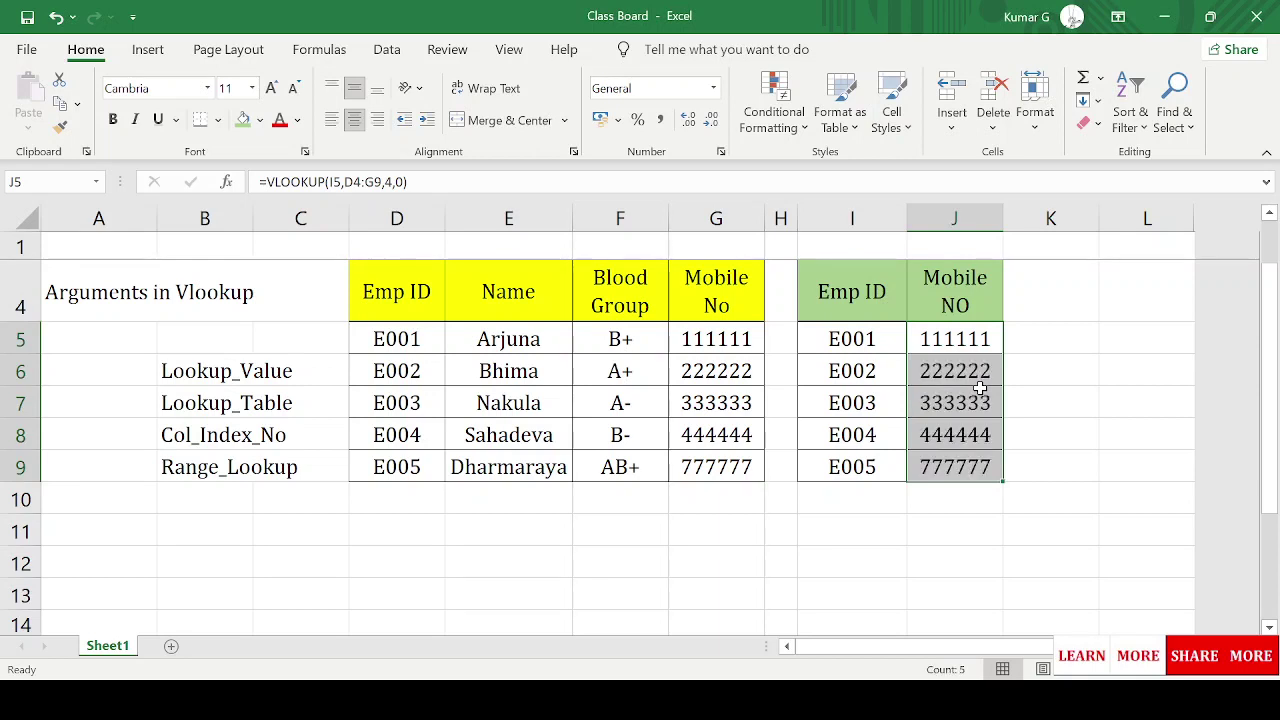
Step: Compare the lookup ranges in the J5 and J6 formulas with the corner cells of the Employee Master Data table
{"action": "key", "text": "Down"}
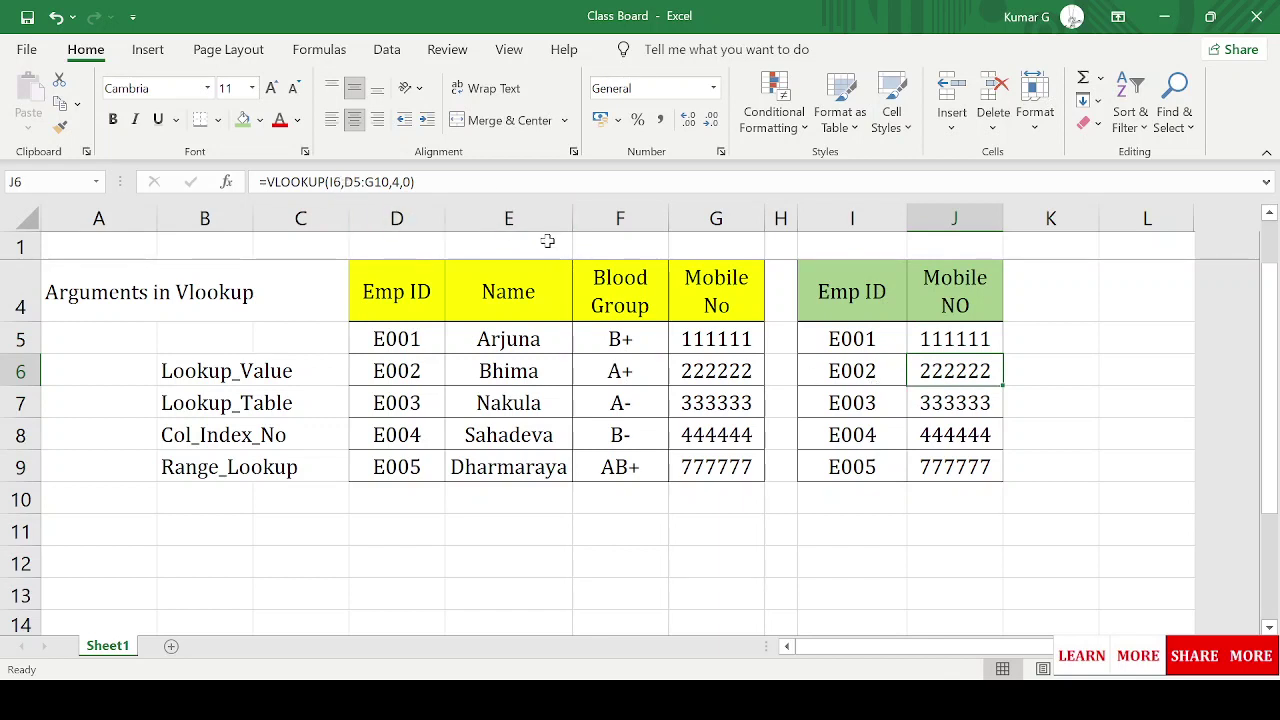
{"action": "key", "text": "Up"}
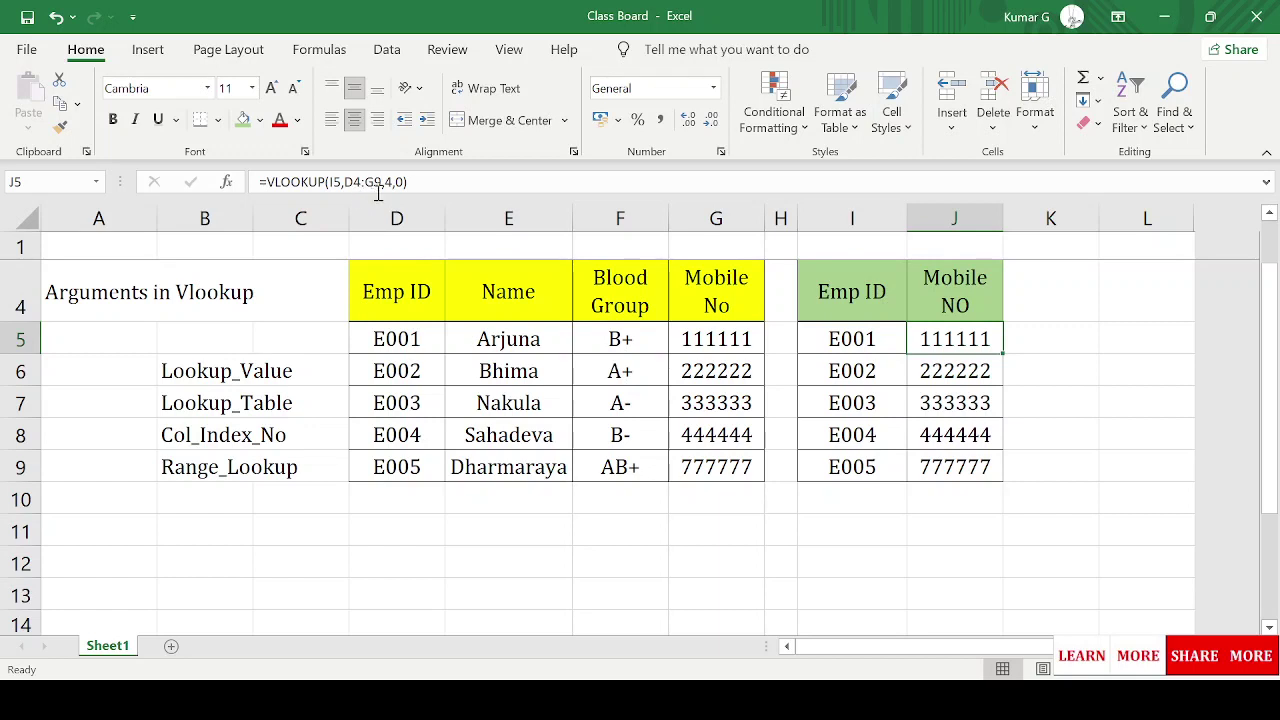
{"action": "left_click", "coordinate": [390, 284]}
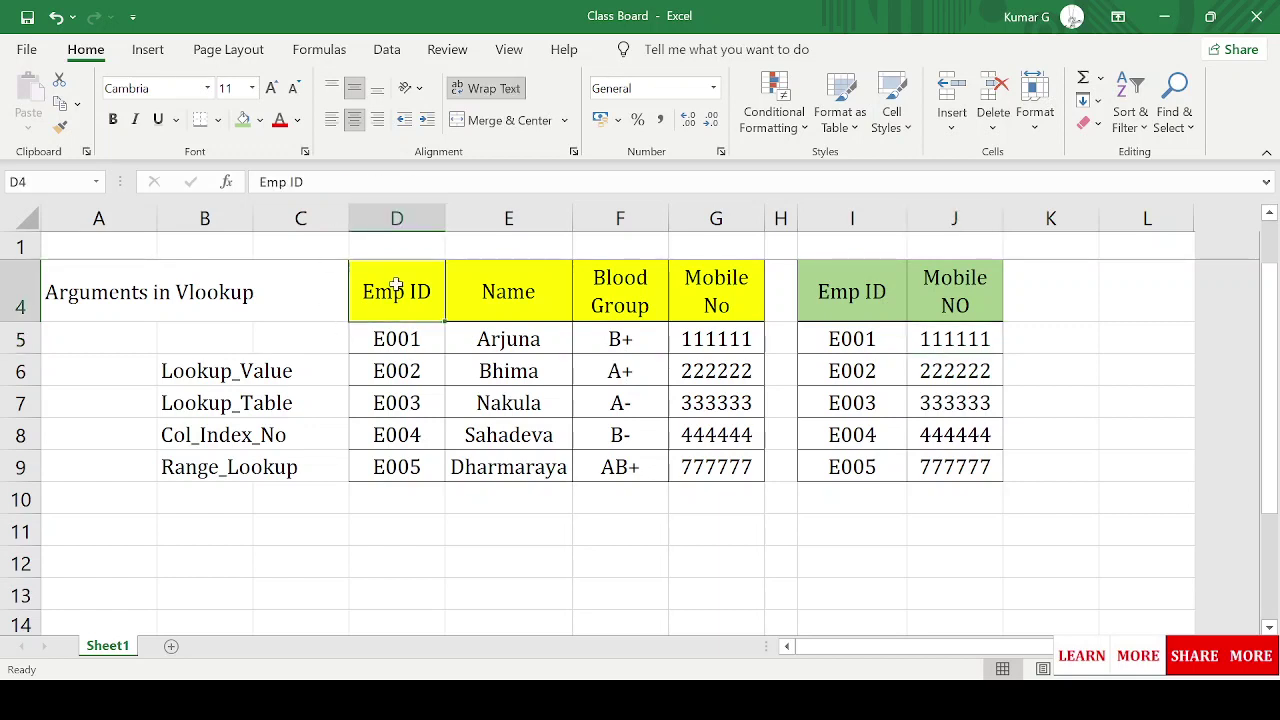
{"action": "left_click", "coordinate": [712, 465], "text": "ctrl"}
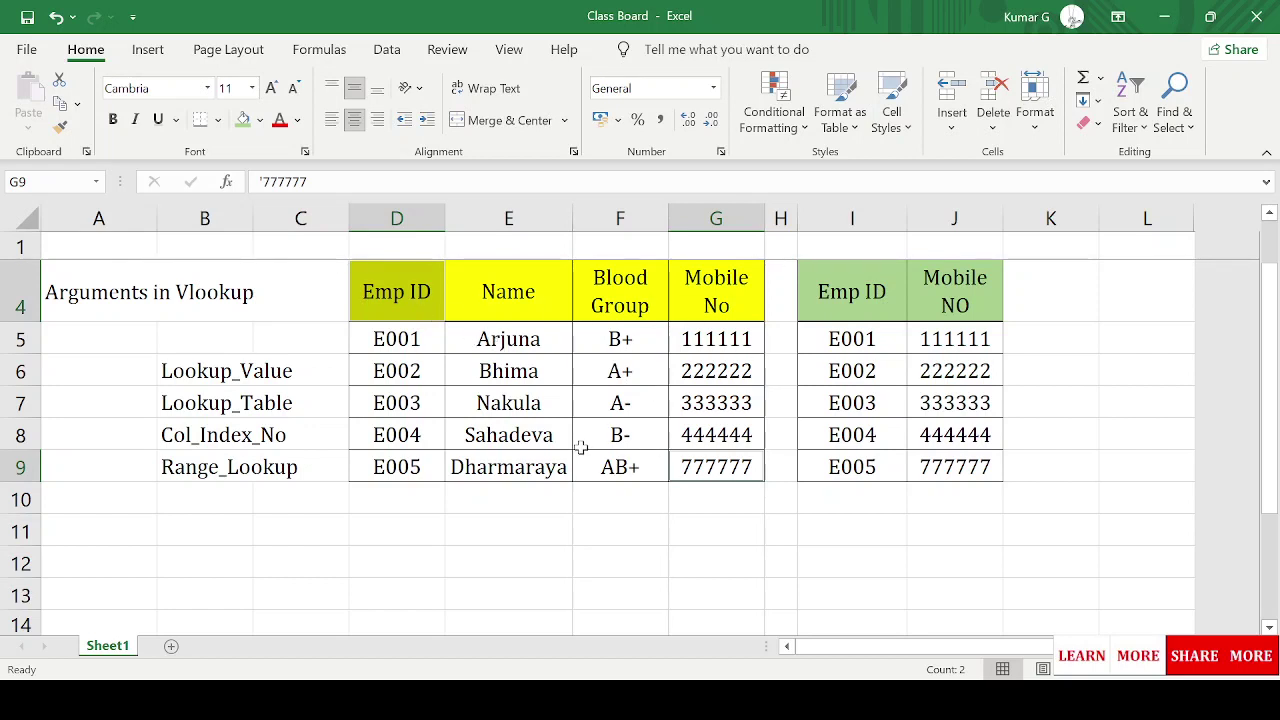
{"action": "left_click", "coordinate": [972, 368]}
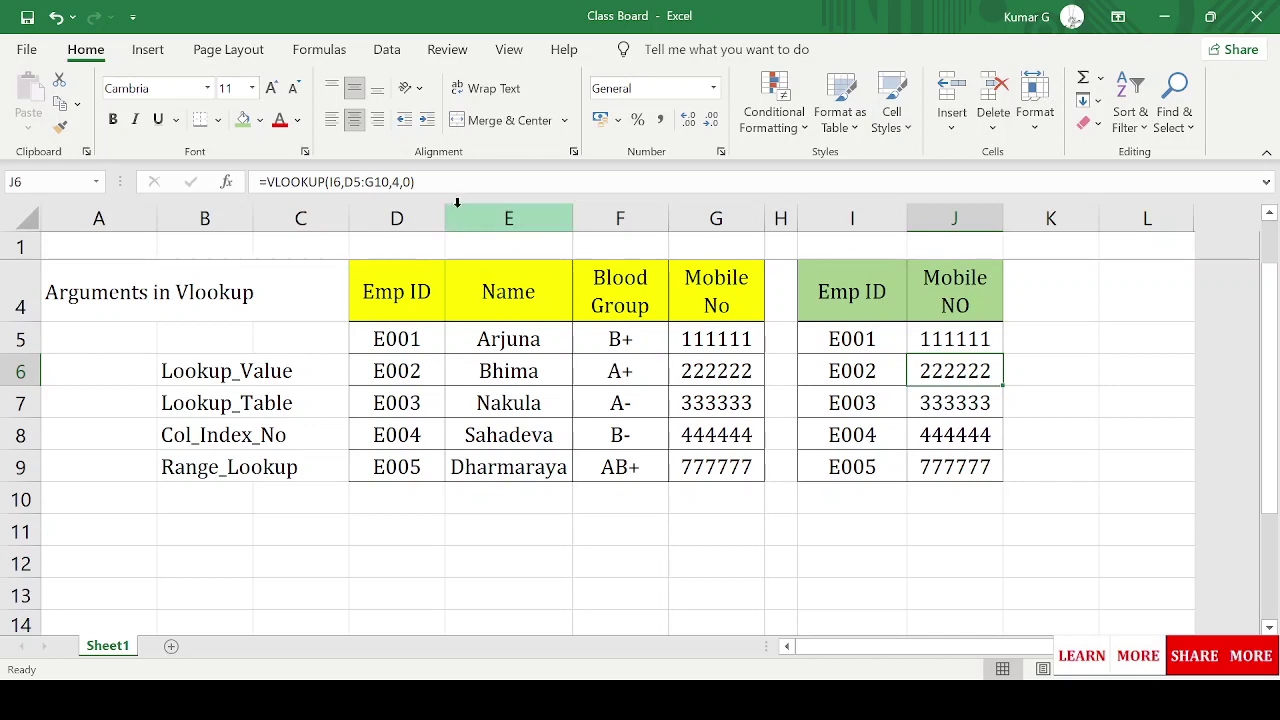
{"action": "key", "text": "Up"}
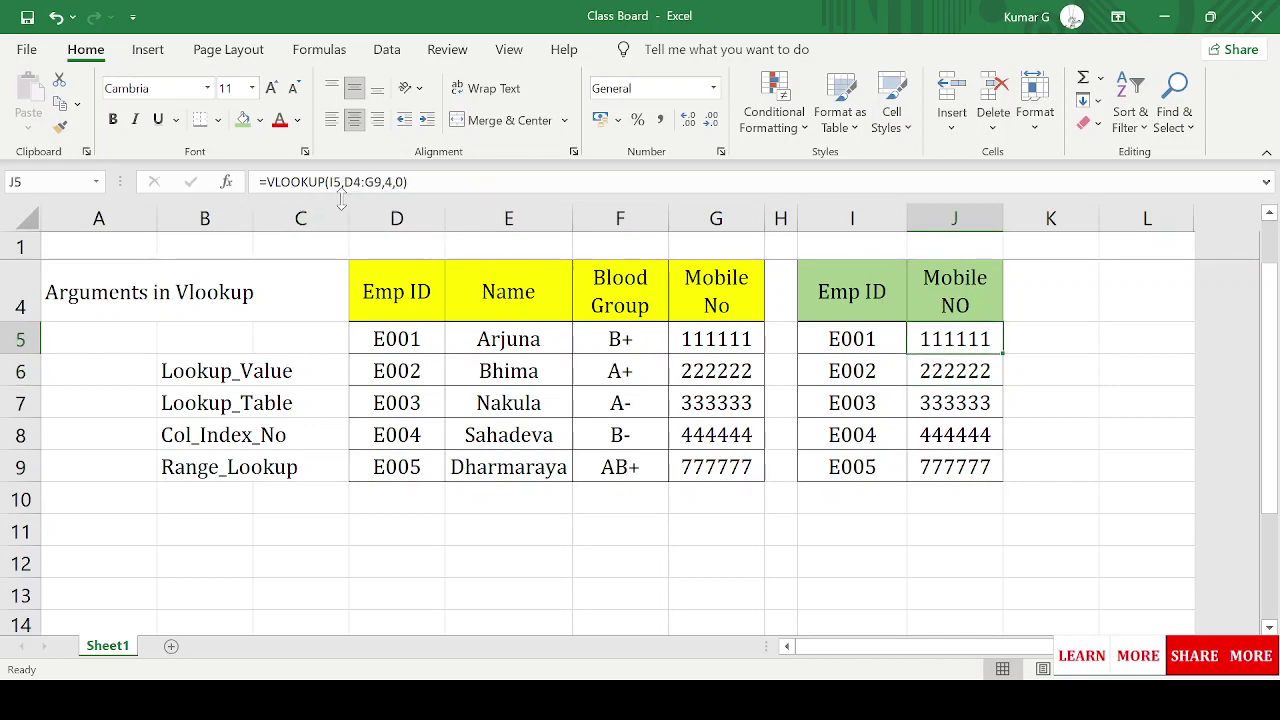
{"action": "key", "text": "Down"}
{"action": "key", "text": "Up"}
Step: Make the lookup table range in J5's formula absolute as $D$4:$G$9 and select the Mobile NO cells J5:J9
{"action": "key", "text": "F2"}
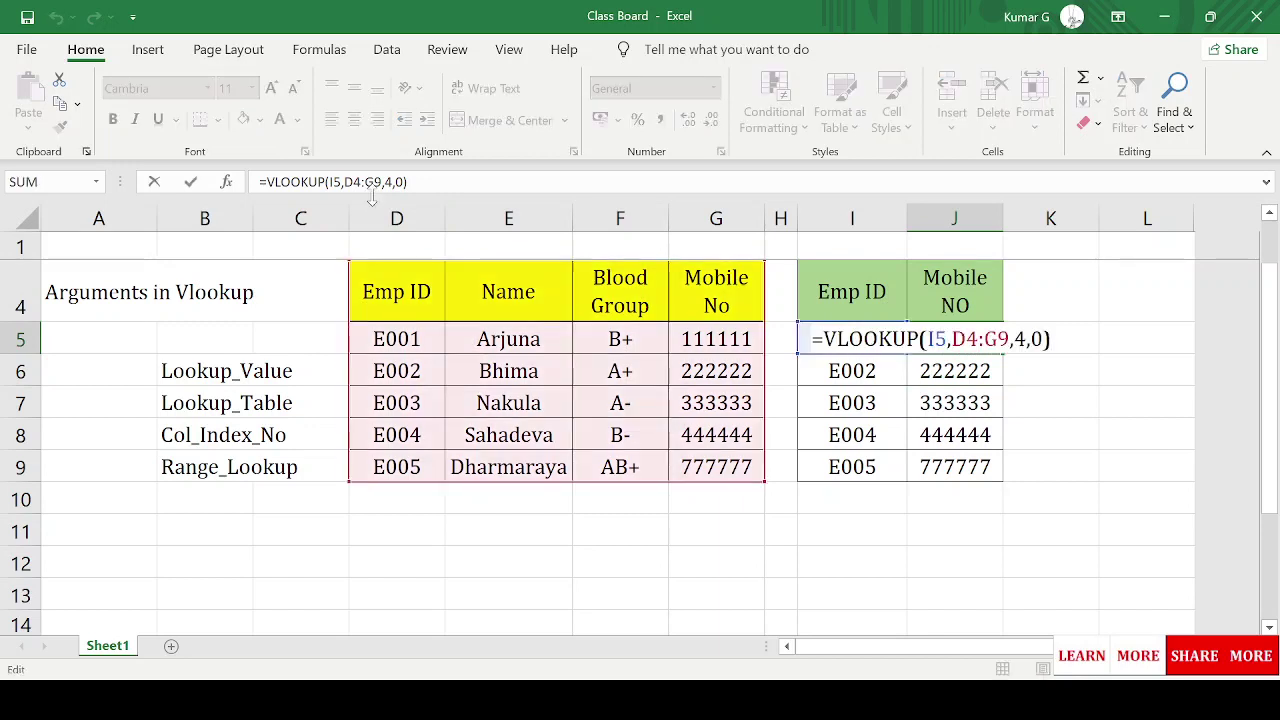
{"action": "key", "text": "Left"}
{"action": "key", "text": "shift+Left"}
{"action": "key", "text": "shift+Left"}
{"action": "key", "text": "shift+Left"}
{"action": "key", "text": "shift+Left"}
{"action": "key", "text": "shift+Left"}
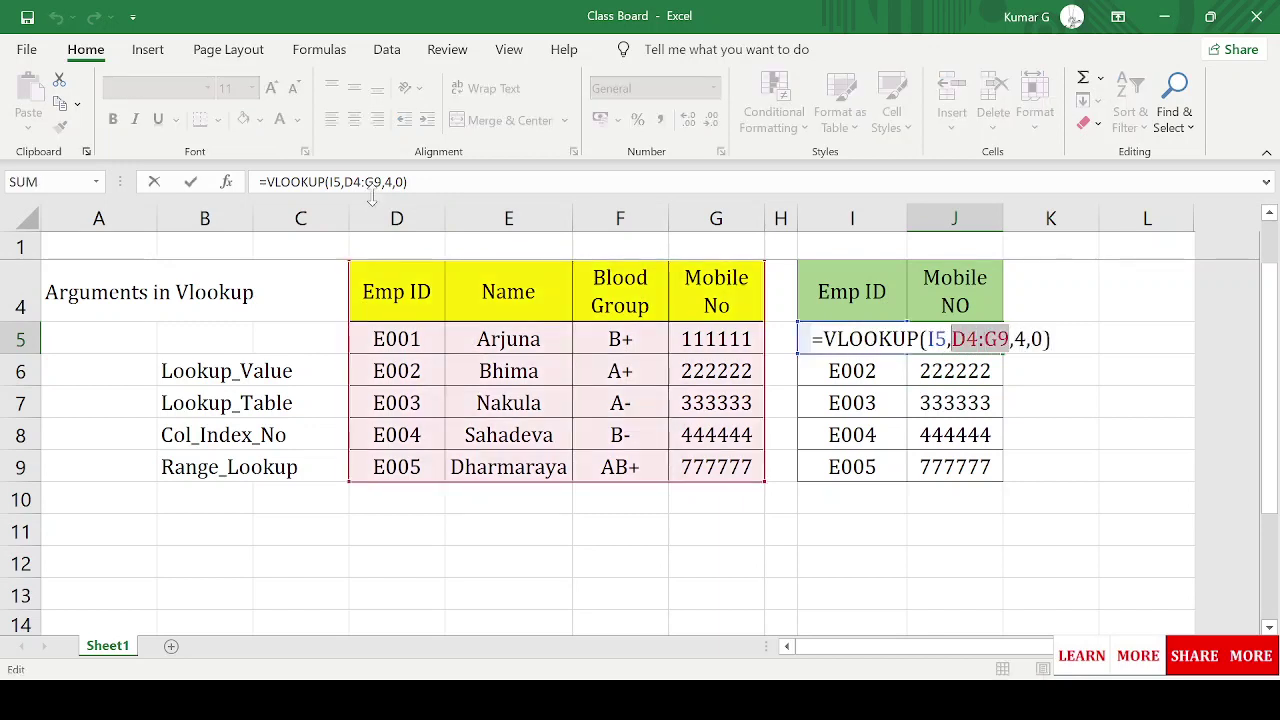
{"action": "key", "text": "F4"}
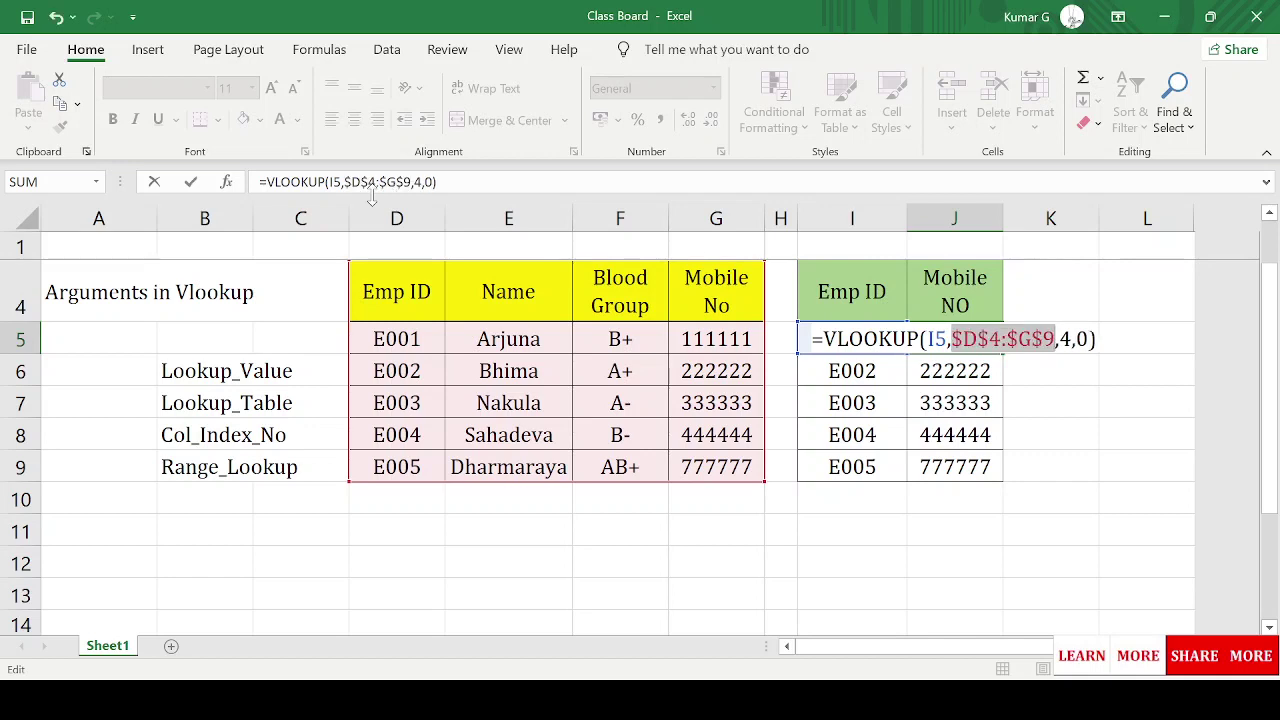
{"action": "key", "text": "ctrl+Return"}
{"action": "key", "text": "ctrl+shift+Down"}
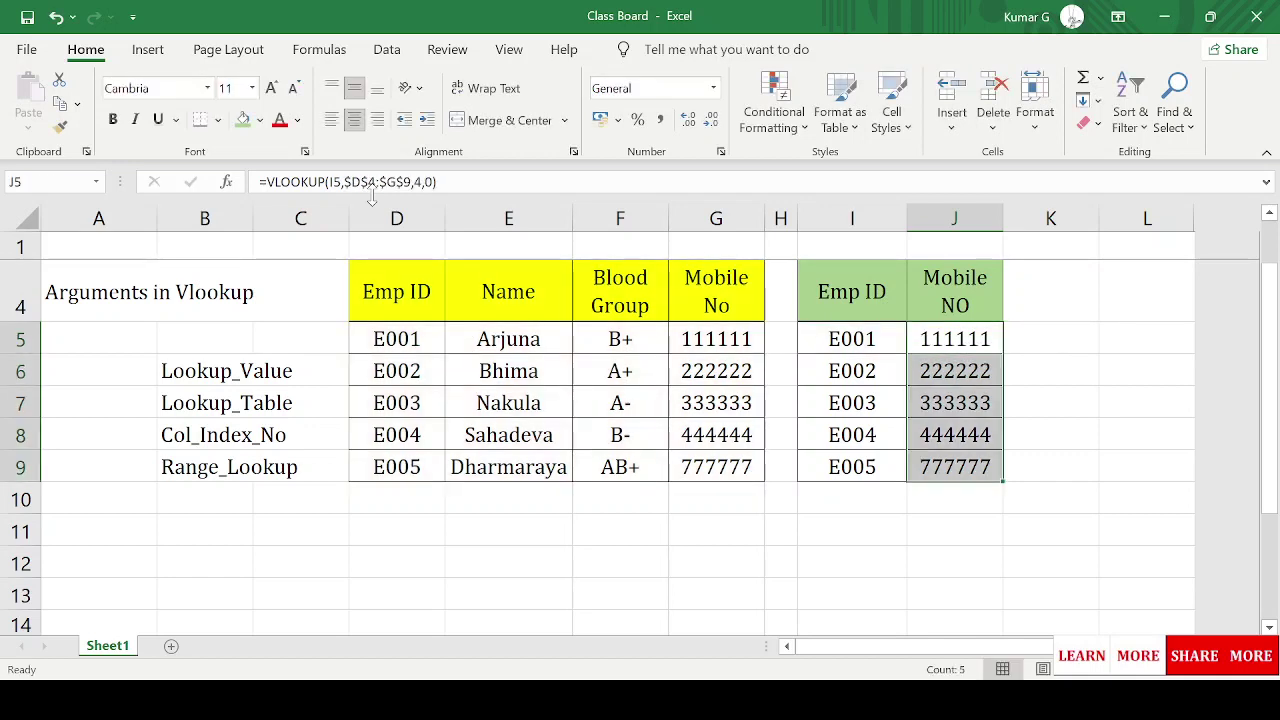
{"action": "key", "text": "Down"}
{"action": "key", "text": "Left"}
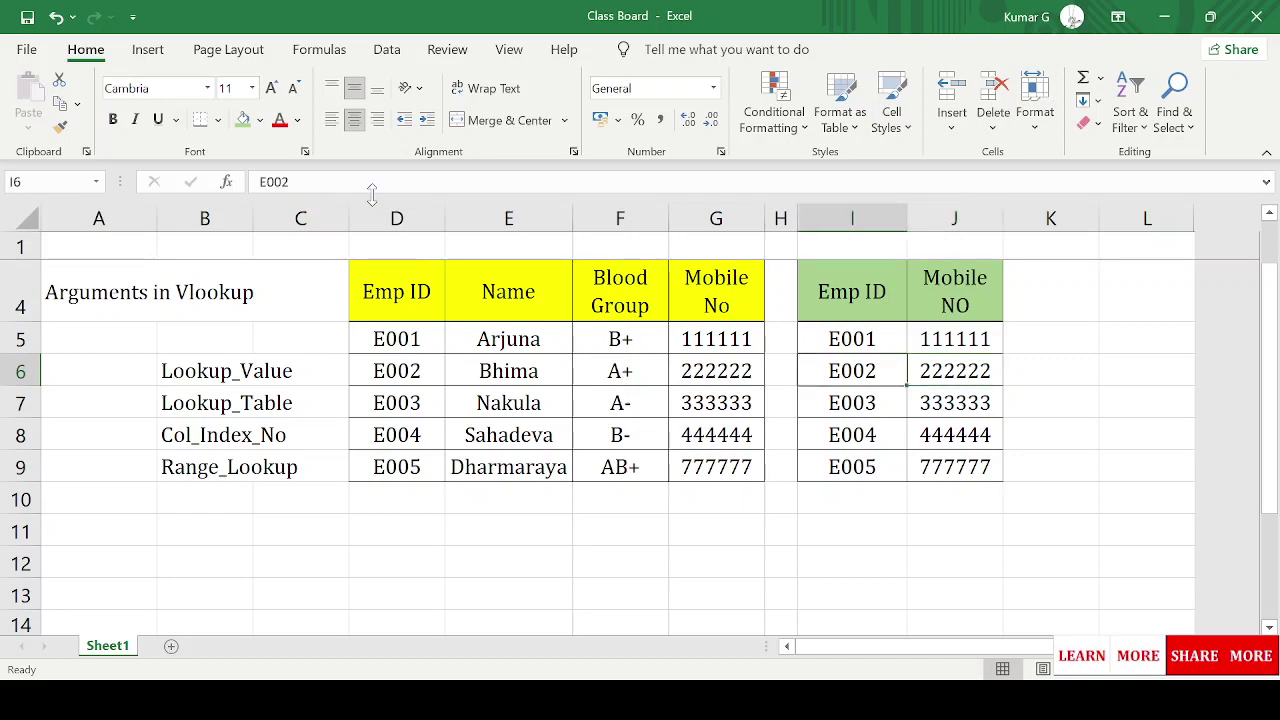
{"action": "key", "text": "Up"}
{"action": "key", "text": "Right"}
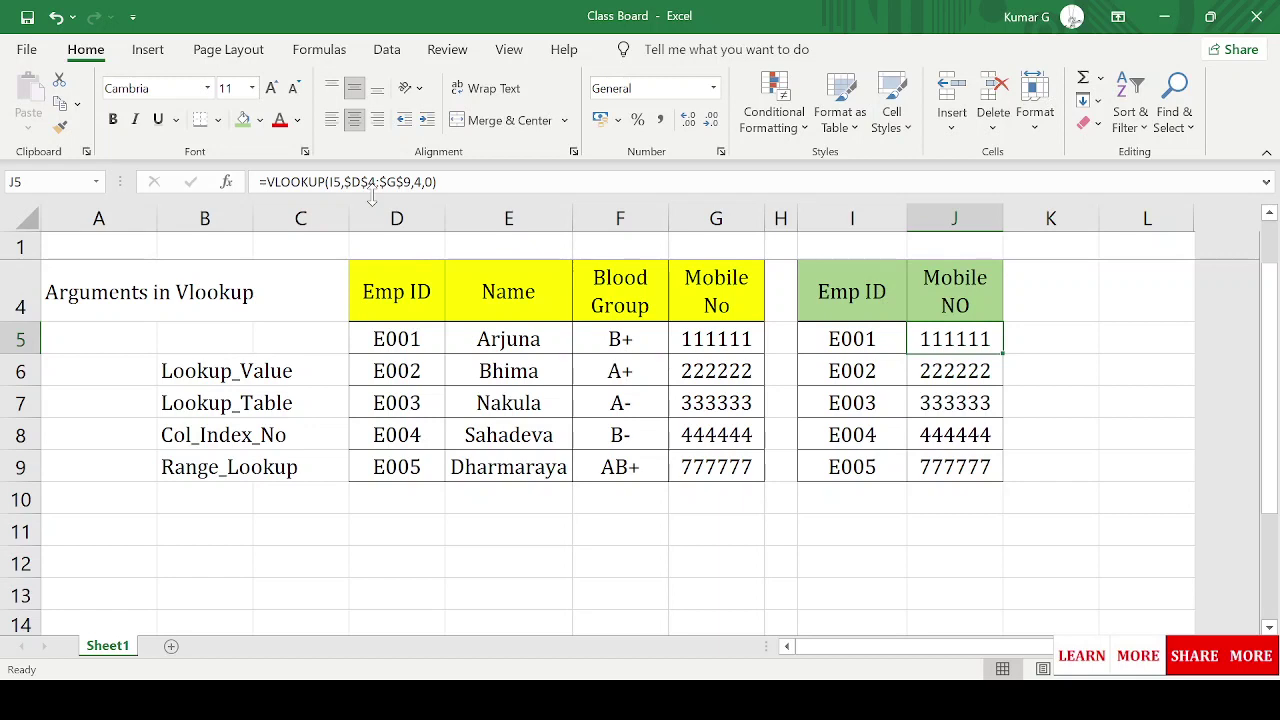
Step: Insert a blank column before the Blood Group column of the Employee Master Data table
{"action": "key", "text": "Left"}
{"action": "key", "text": "Left"}
{"action": "key", "text": "Left"}
{"action": "key", "text": "Left"}
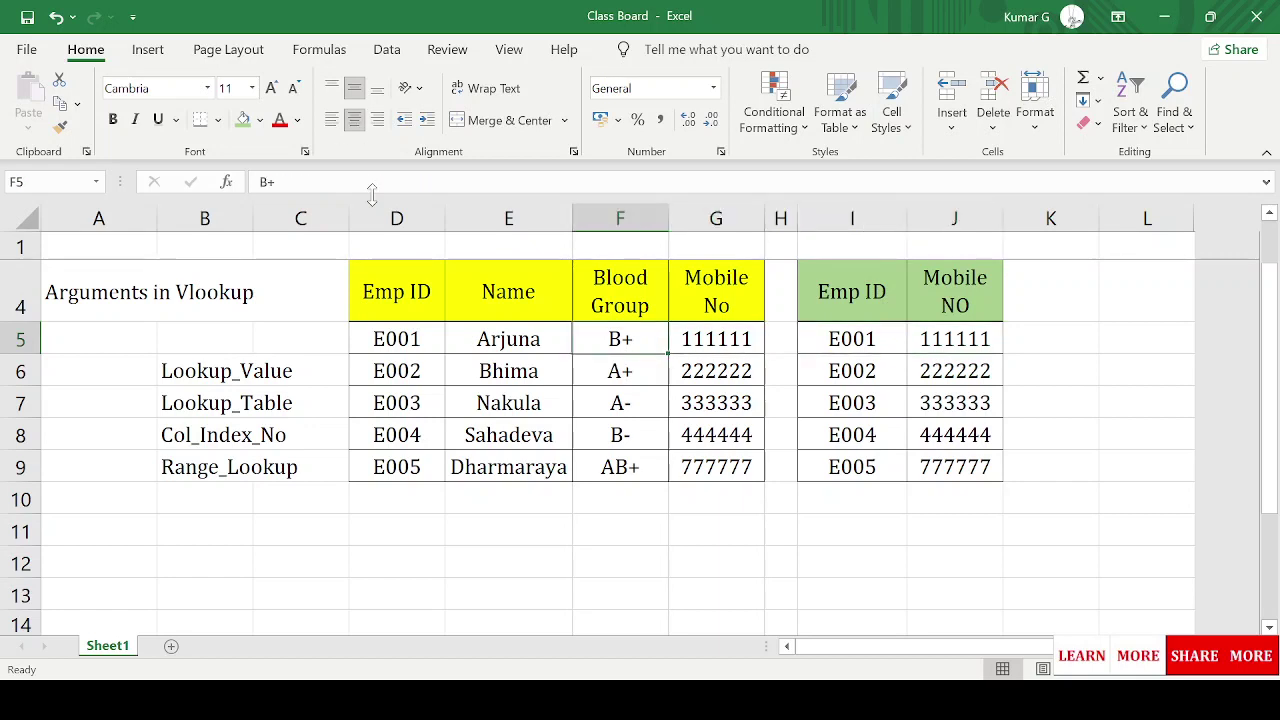
{"action": "key", "text": "Up"}
{"action": "key", "text": "Up"}
{"action": "key", "text": "Up"}
{"action": "key", "text": "Up"}
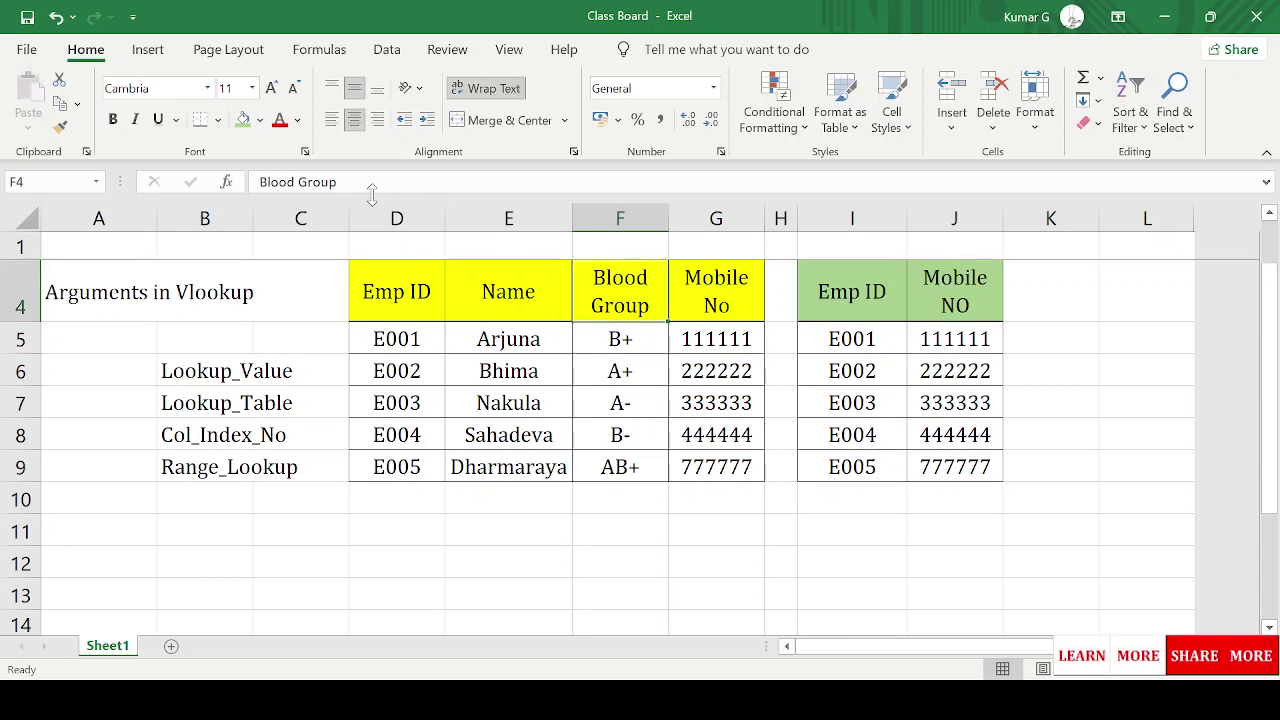
{"action": "key", "text": "Down"}
{"action": "key", "text": "Down"}
{"action": "key", "text": "Down"}
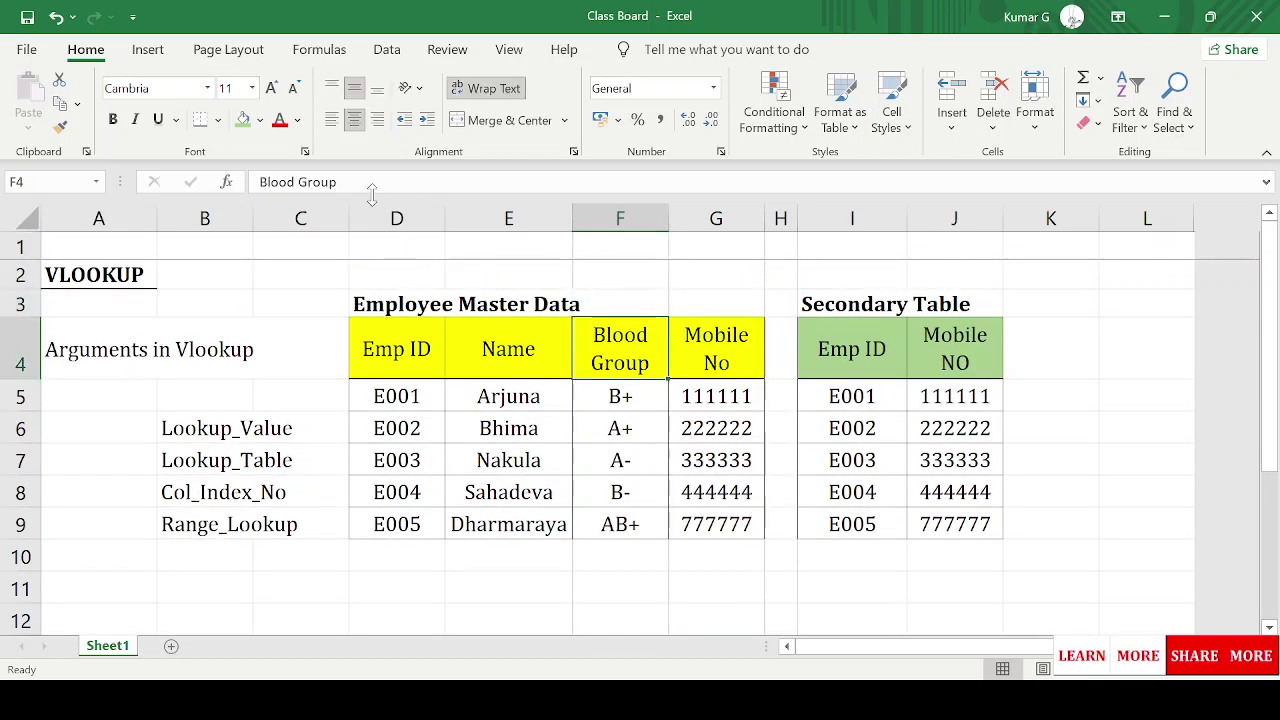
{"action": "key", "text": "ctrl+space"}
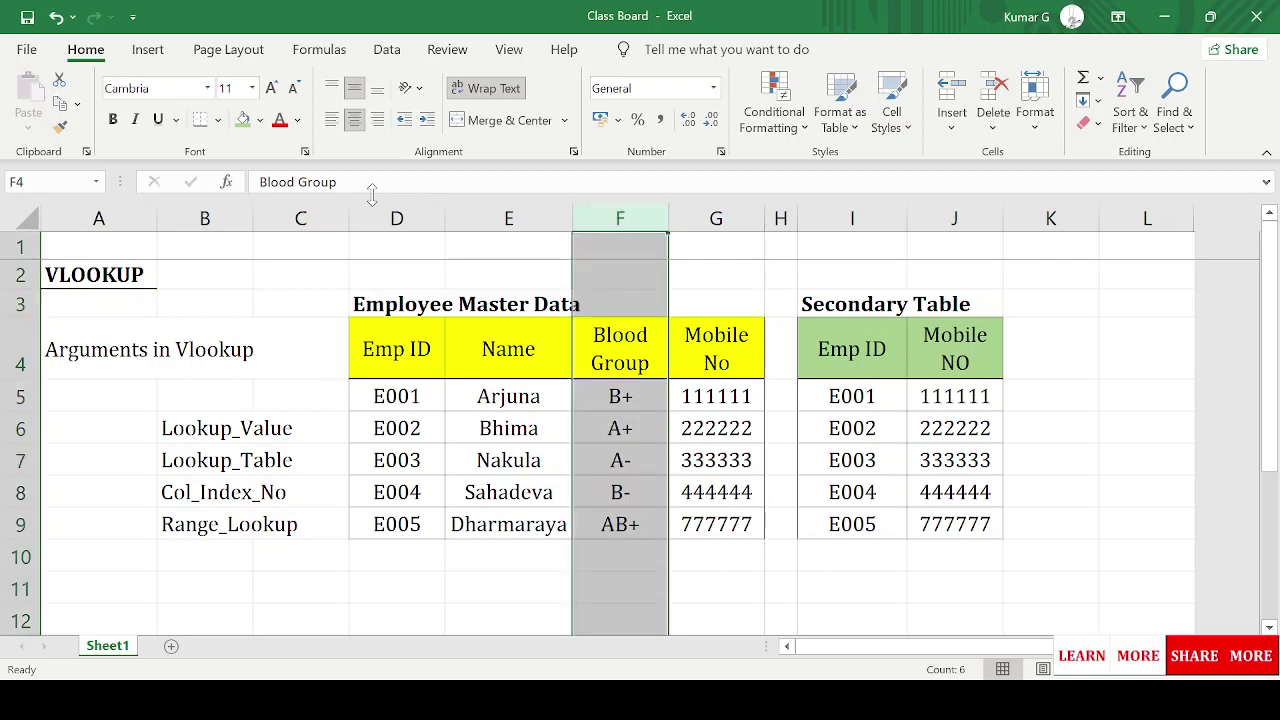
{"action": "key", "text": "ctrl+shift+plus"}
Step: Check the Secondary Table's Mobile NO results in K5:K9 and the formula in K5 after the column insertion
{"action": "key", "text": "Right"}
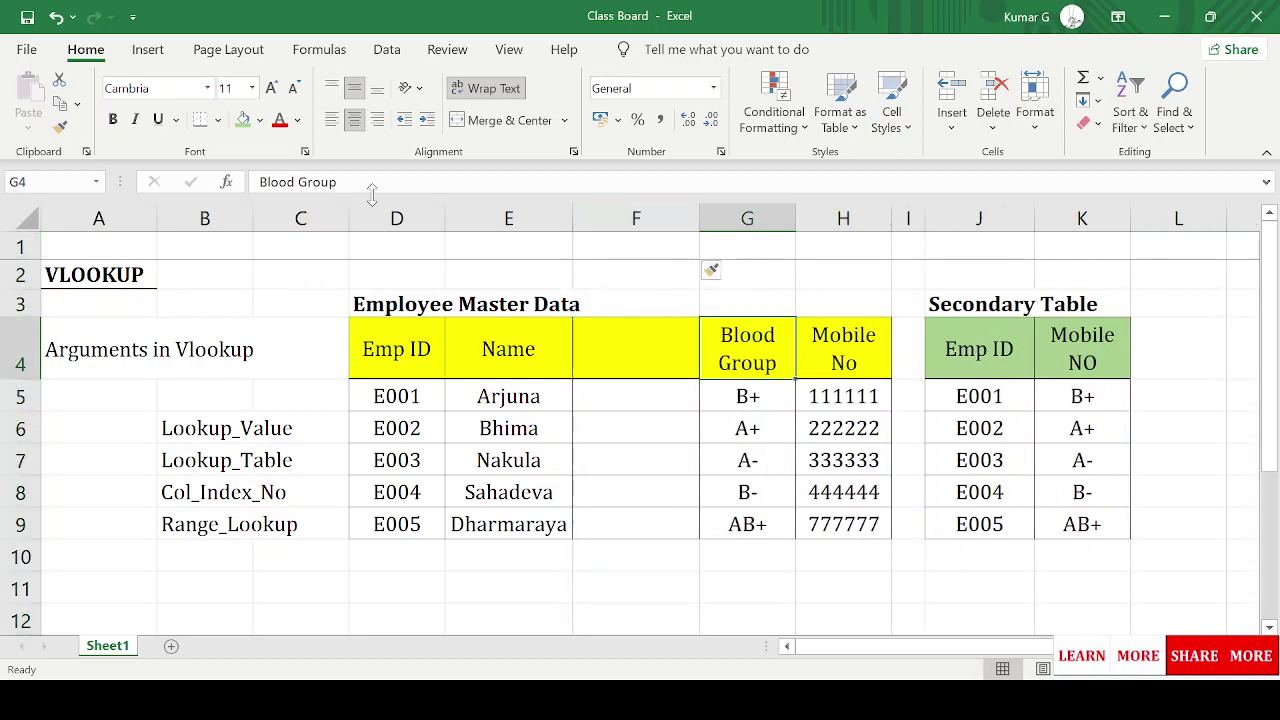
{"action": "key", "text": "Right"}
{"action": "key", "text": "Right"}
{"action": "key", "text": "Right"}
{"action": "key", "text": "Right"}
{"action": "key", "text": "Down"}
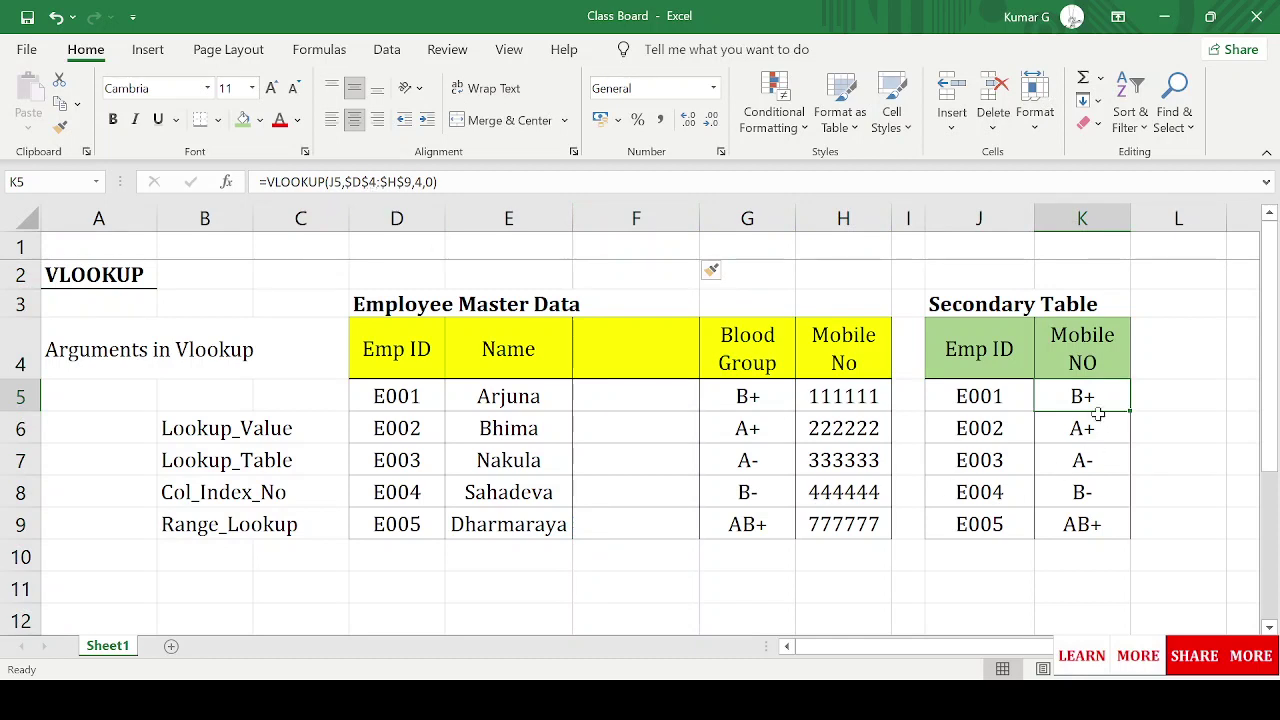
{"action": "left_click_drag", "start_coordinate": [1092, 396], "coordinate": [1080, 520]}
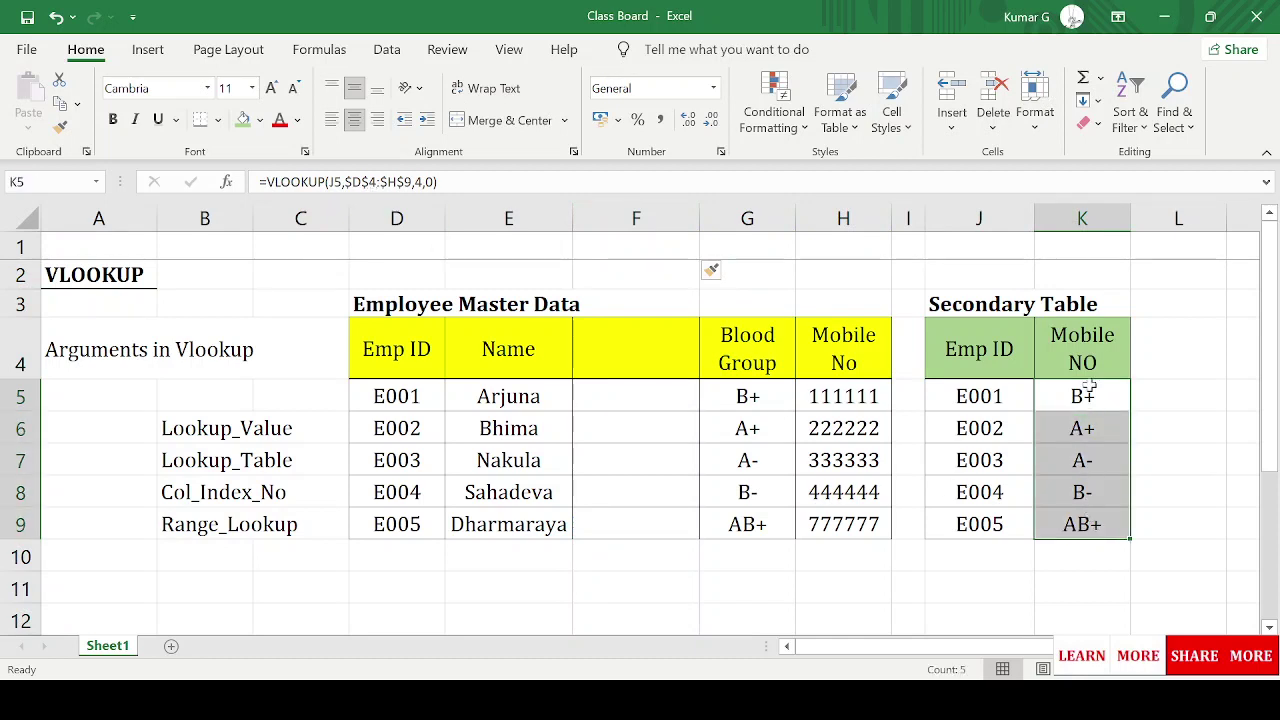
Step: Set the column index in K5's VLOOKUP formula to 5
{"action": "left_click", "coordinate": [1097, 392]}
{"action": "key", "text": "F2"}
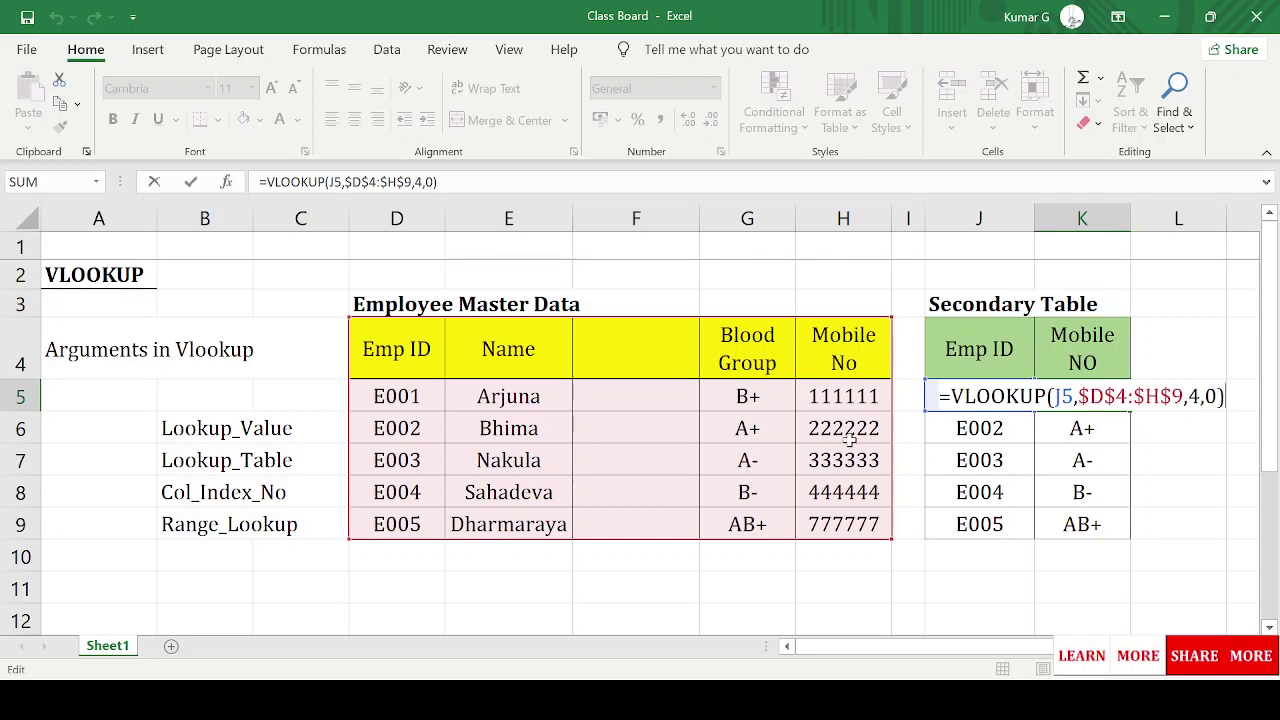
{"action": "left_click", "coordinate": [1202, 397]}
{"action": "key", "text": "shift+Left"}
{"action": "type", "text": "5"}
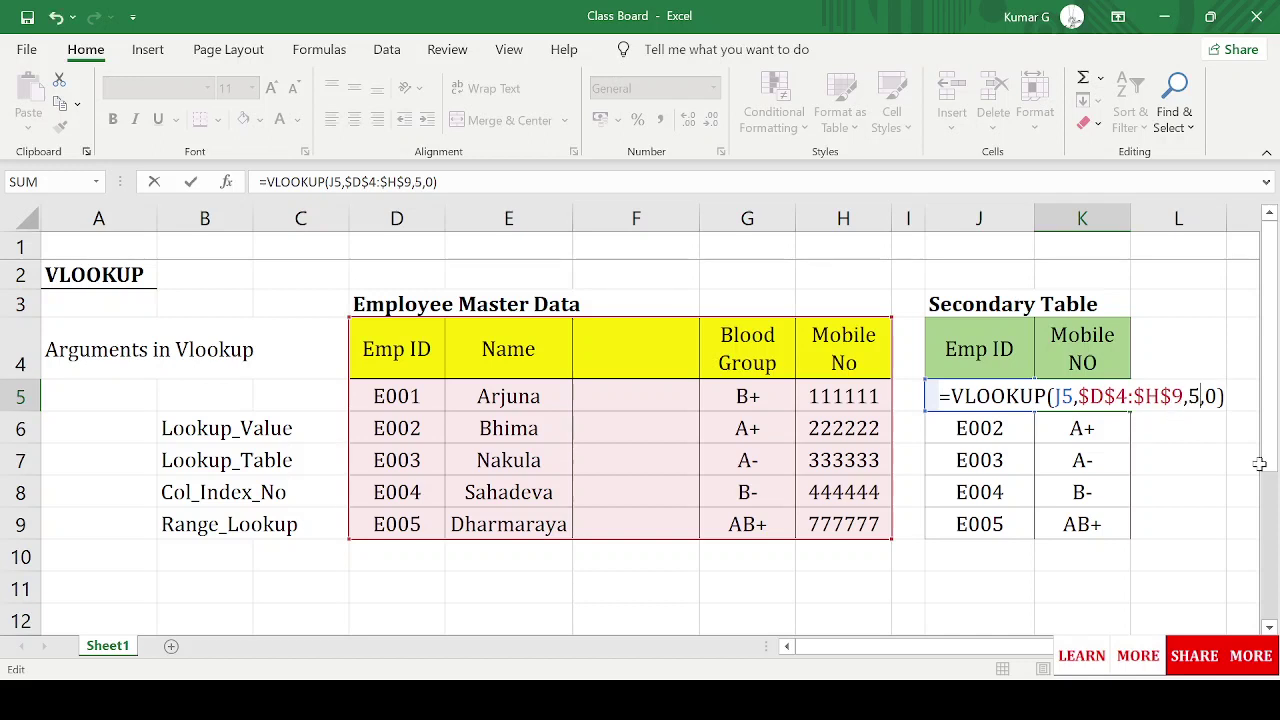
{"action": "key", "text": "Return"}
Step: Fill the corrected K5 formula down the Mobile NO column through K9
{"action": "key", "text": "Up"}
{"action": "key", "text": "ctrl+shift+Down"}
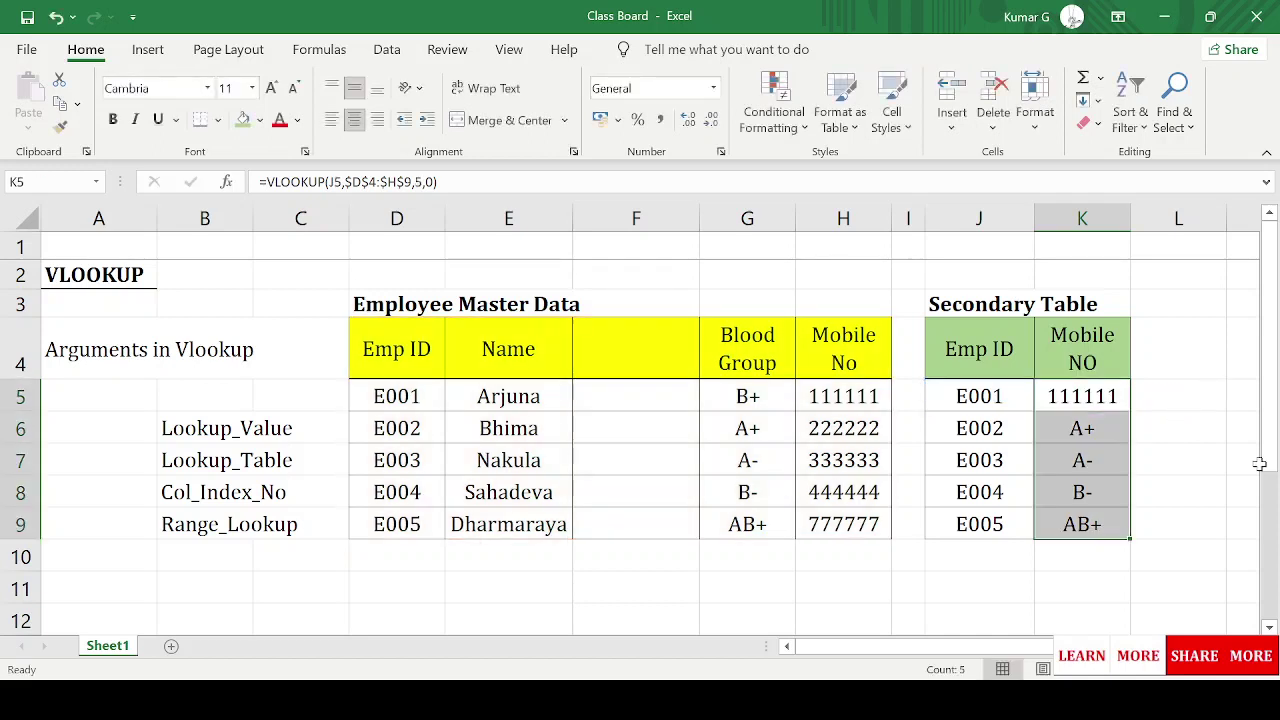
{"action": "key", "text": "ctrl+d"}
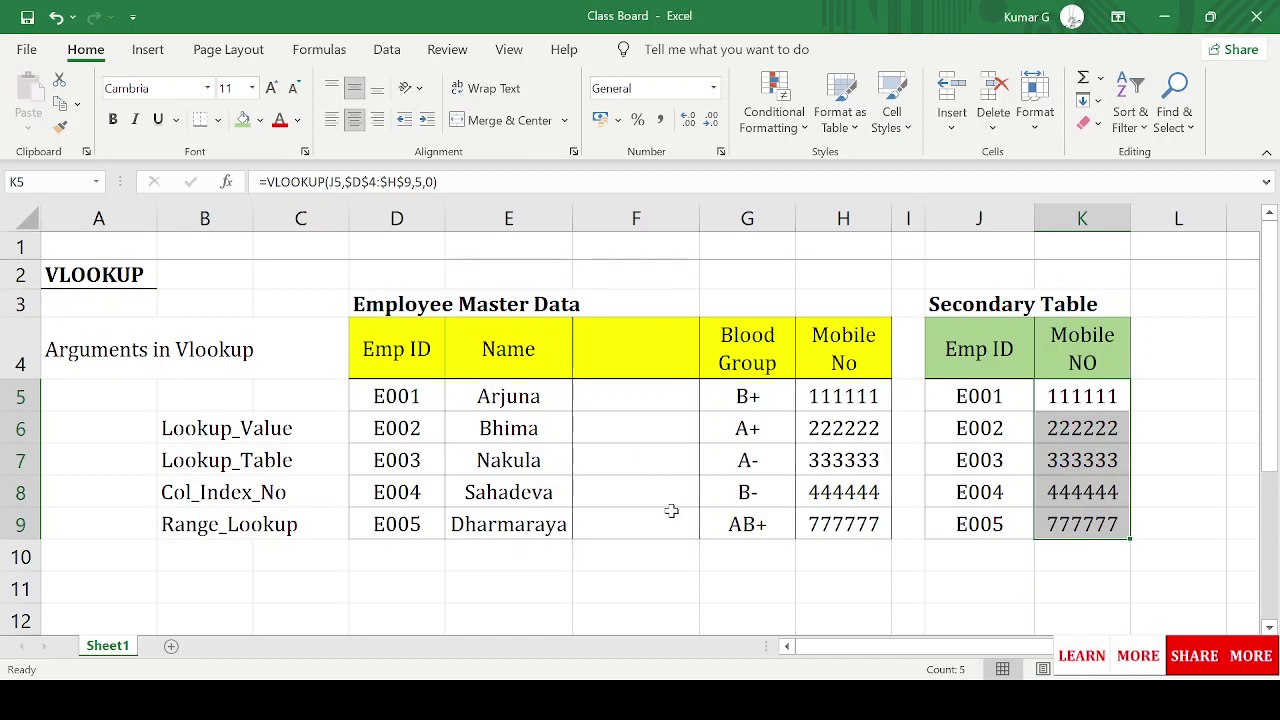
Step: Review the extended Employee Master Data range D4:H9 against the lookup formula in K5
{"action": "left_click_drag", "start_coordinate": [392, 349], "coordinate": [840, 518]}
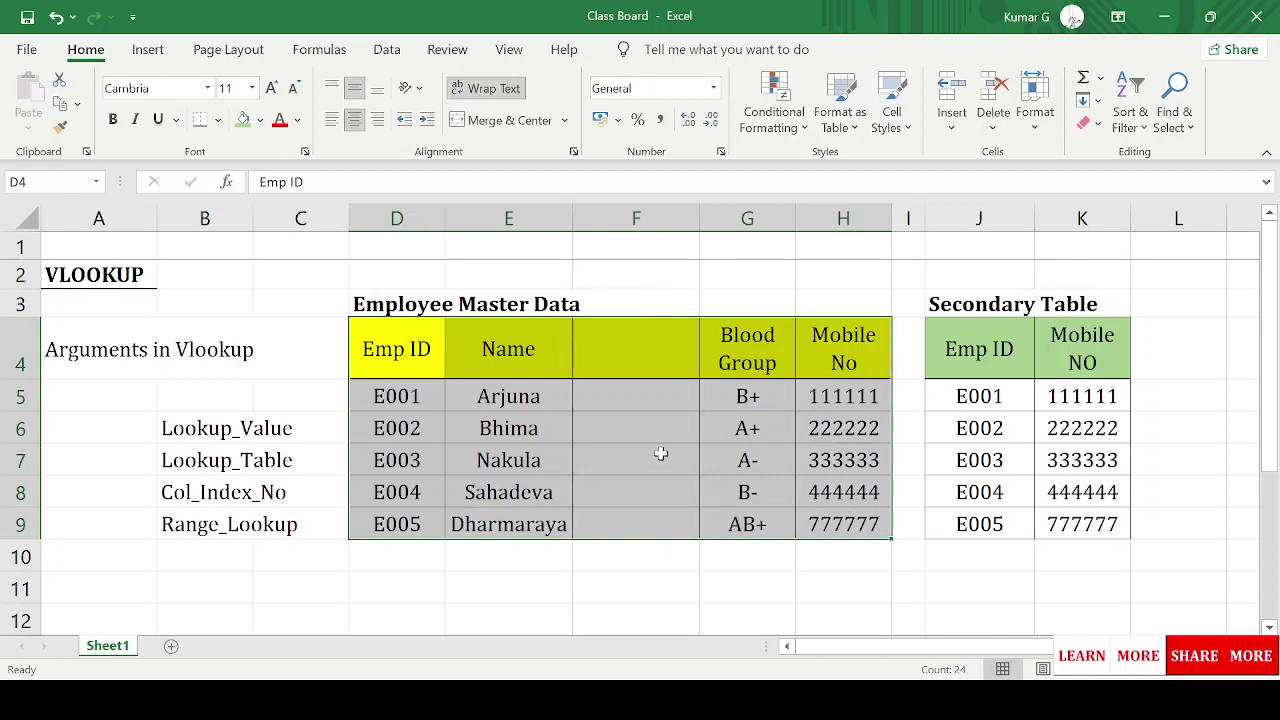
{"action": "left_click", "coordinate": [1110, 398]}
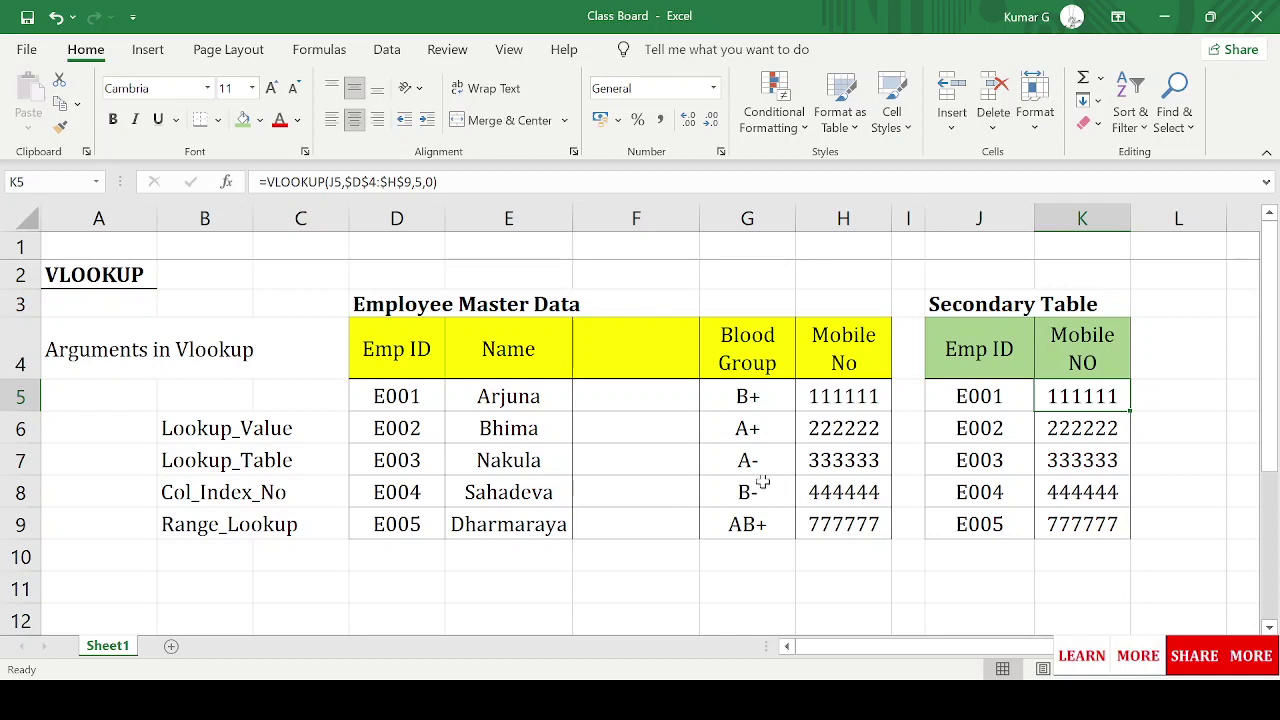
Step: Compare the Secondary Table's Emp ID column J4:J9 with the Employee Master Data's Emp ID column D4:D9
{"action": "left_click", "coordinate": [655, 455]}
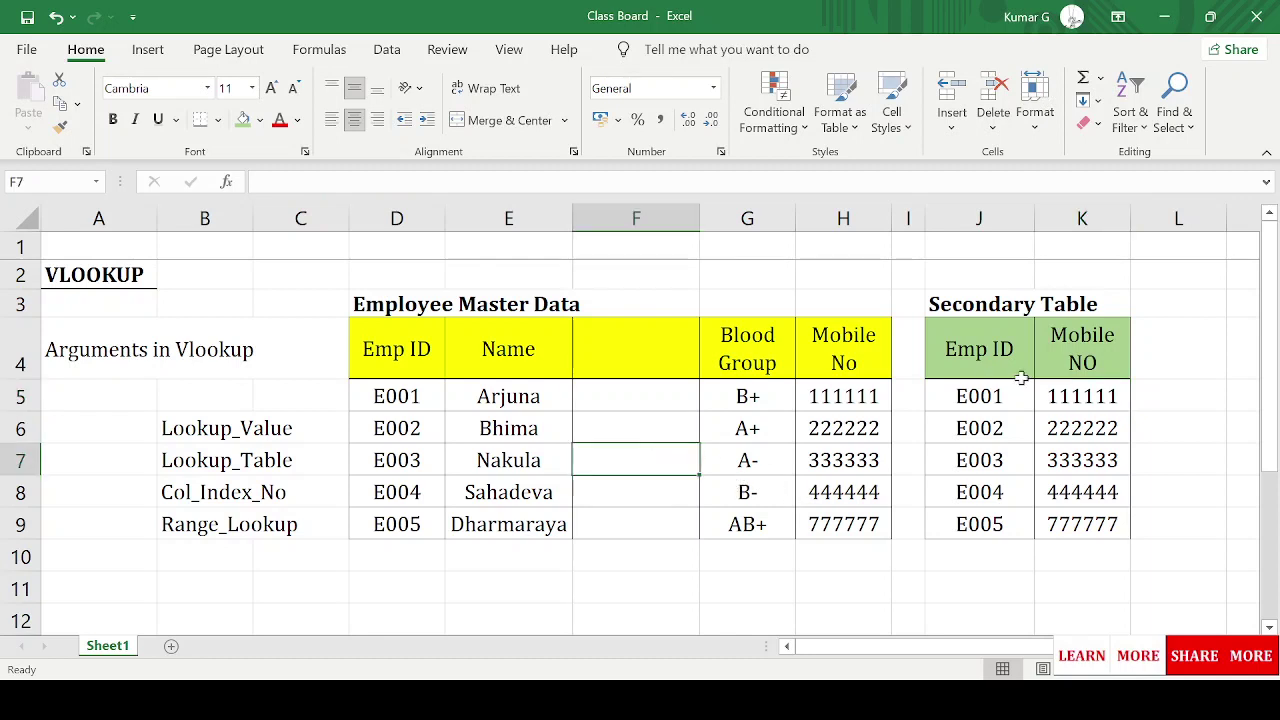
{"action": "left_click", "coordinate": [995, 348]}
{"action": "left_click_drag", "start_coordinate": [995, 348], "coordinate": [997, 525]}
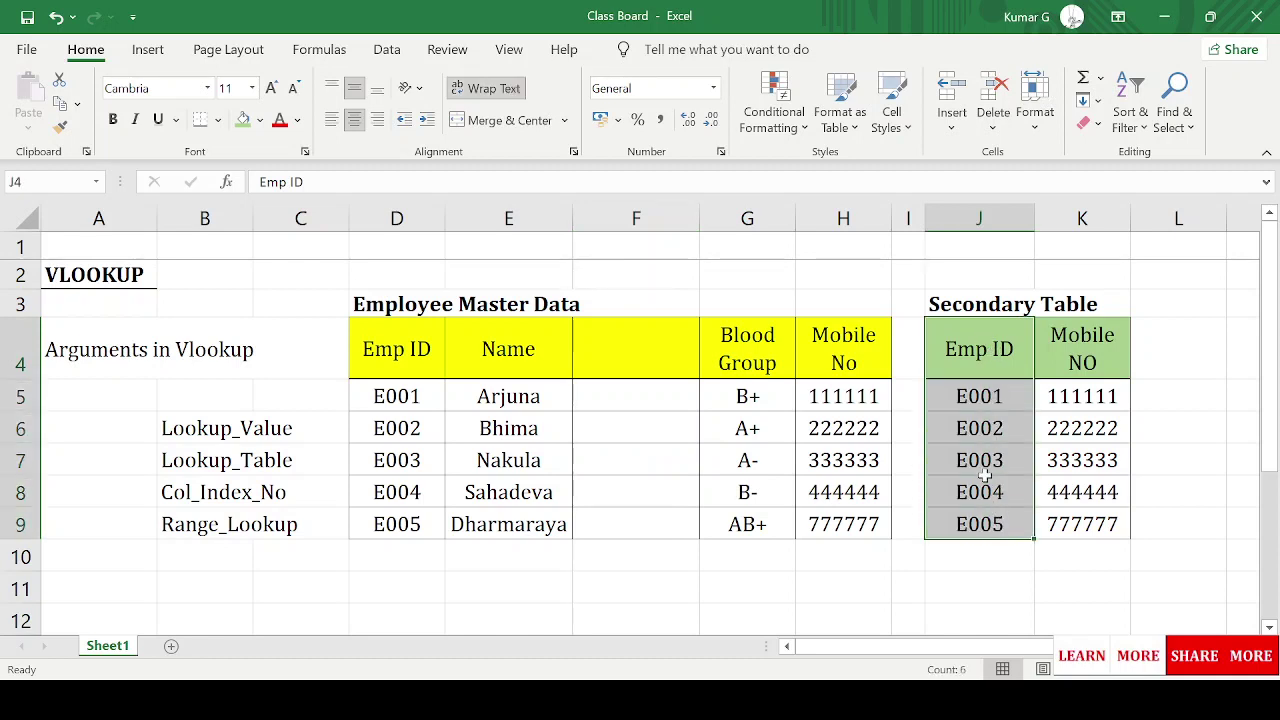
{"action": "left_click", "coordinate": [956, 396]}
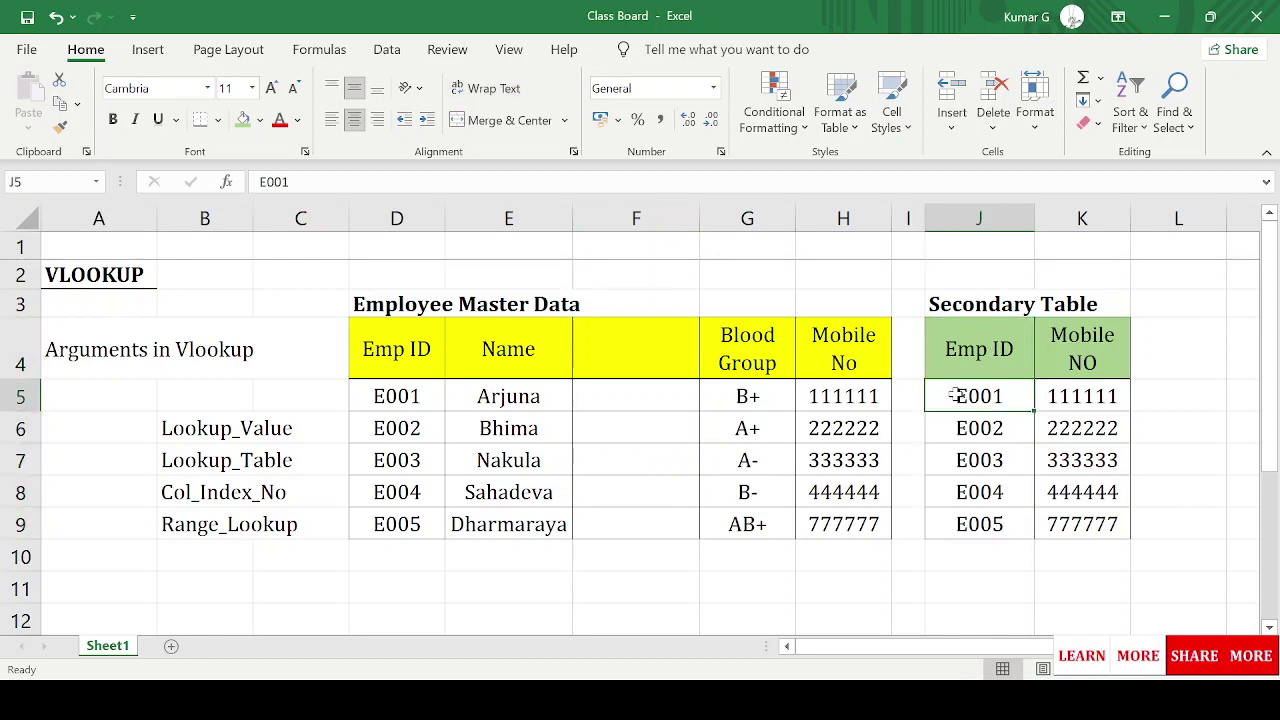
{"action": "left_click", "coordinate": [399, 344]}
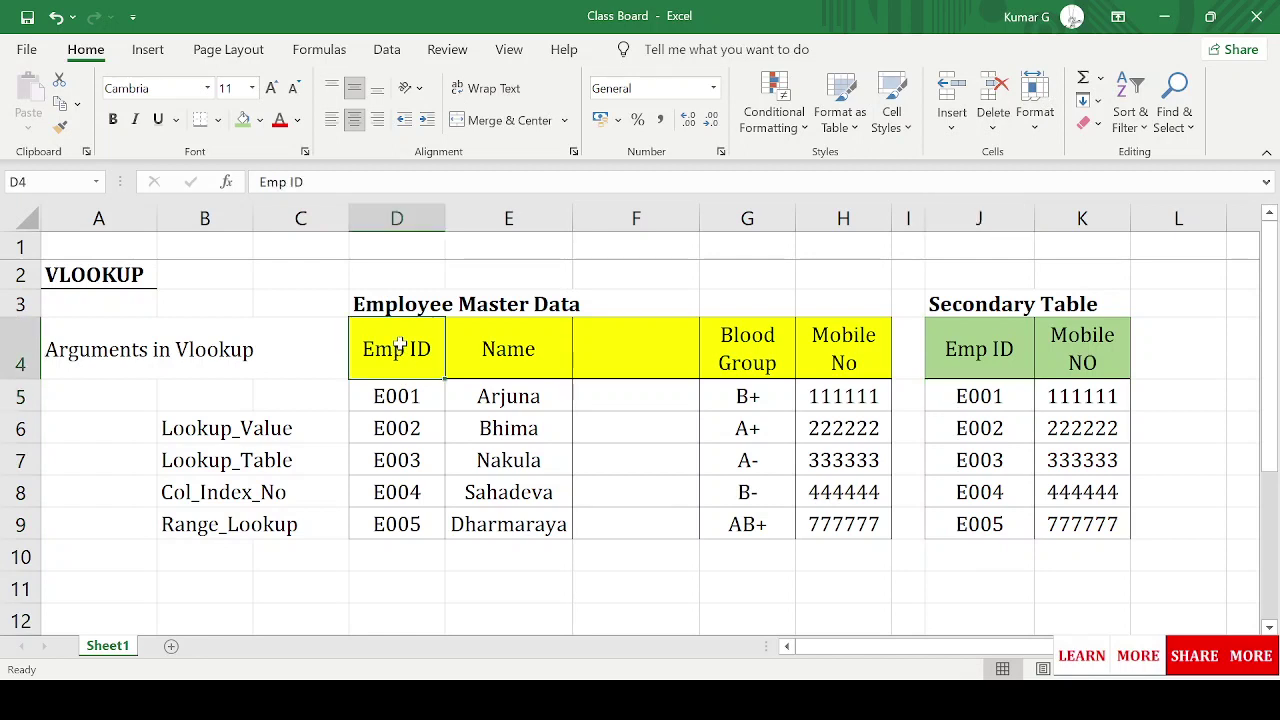
{"action": "left_click_drag", "start_coordinate": [399, 344], "coordinate": [400, 531]}
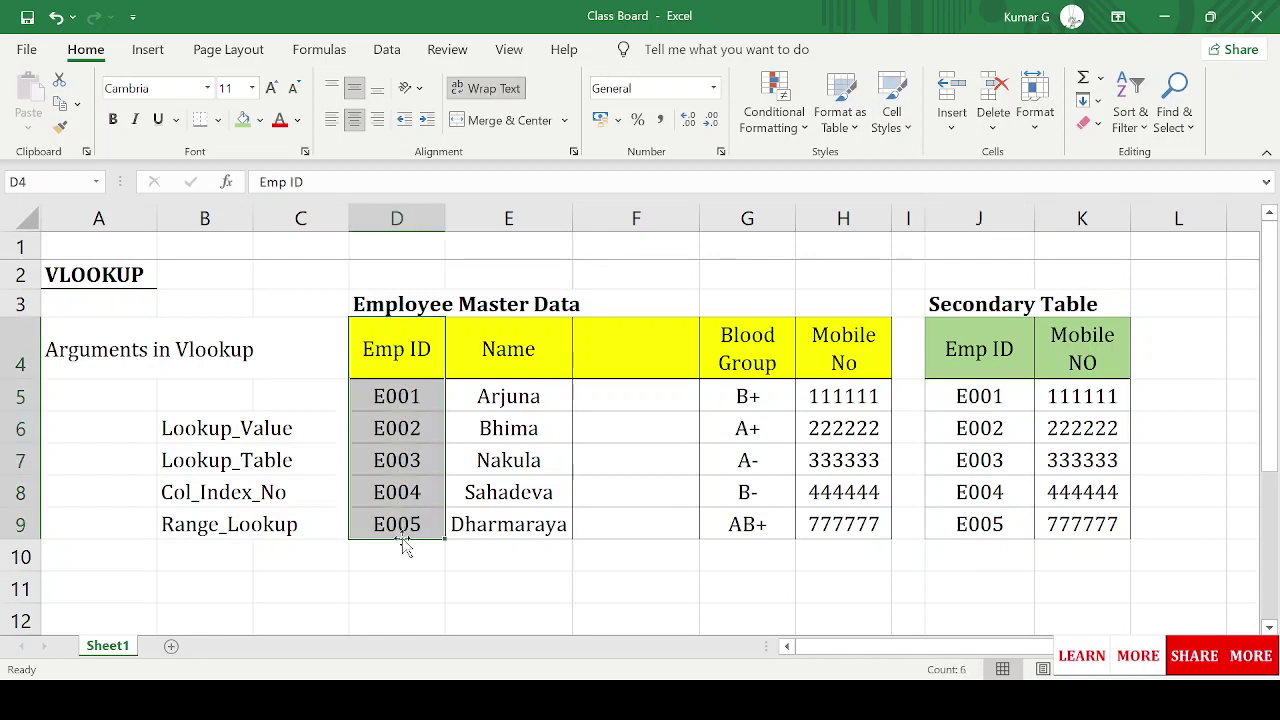
{"action": "left_click_drag", "start_coordinate": [397, 428], "coordinate": [400, 458]}
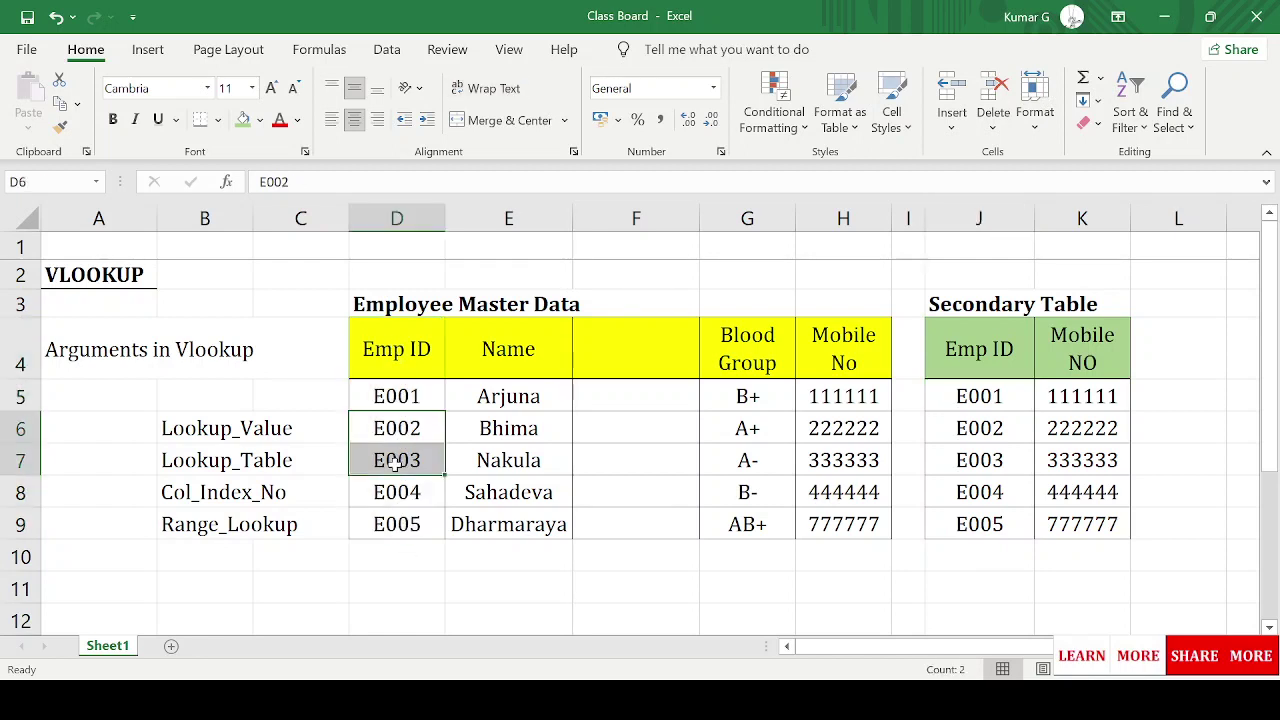
Step: Examine the master table's Name, blank and Mobile No columns in relation to its Emp ID column and the lookup value in J5
{"action": "left_click_drag", "start_coordinate": [684, 363], "coordinate": [654, 531]}
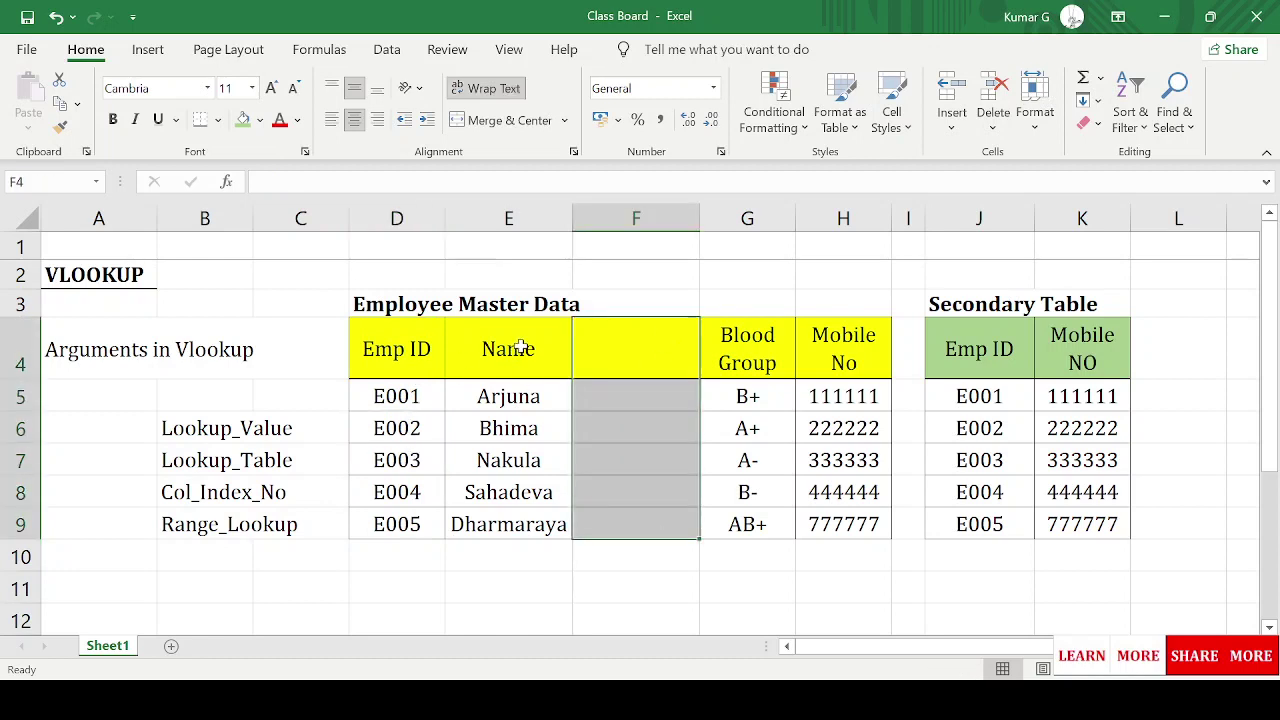
{"action": "left_click_drag", "start_coordinate": [523, 346], "coordinate": [520, 515]}
{"action": "left_click_drag", "start_coordinate": [835, 336], "coordinate": [838, 525]}
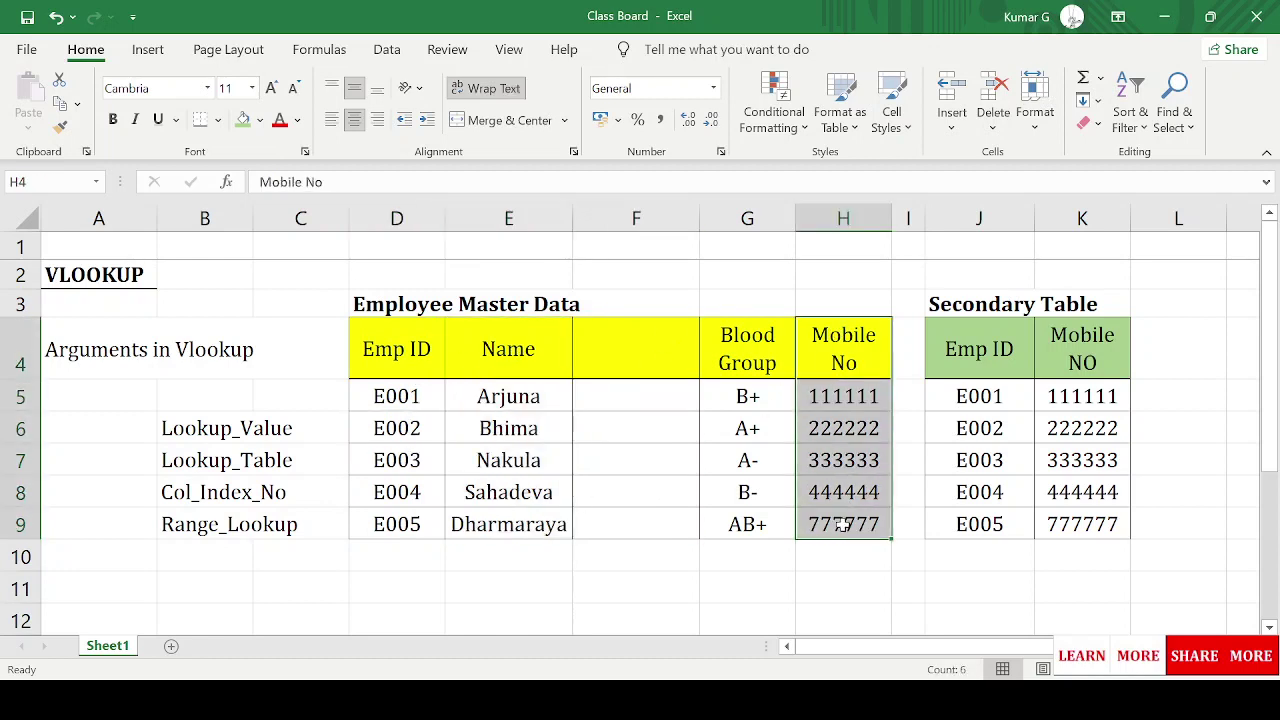
{"action": "left_click_drag", "start_coordinate": [831, 340], "coordinate": [837, 537]}
{"action": "left_click_drag", "start_coordinate": [405, 346], "coordinate": [402, 512]}
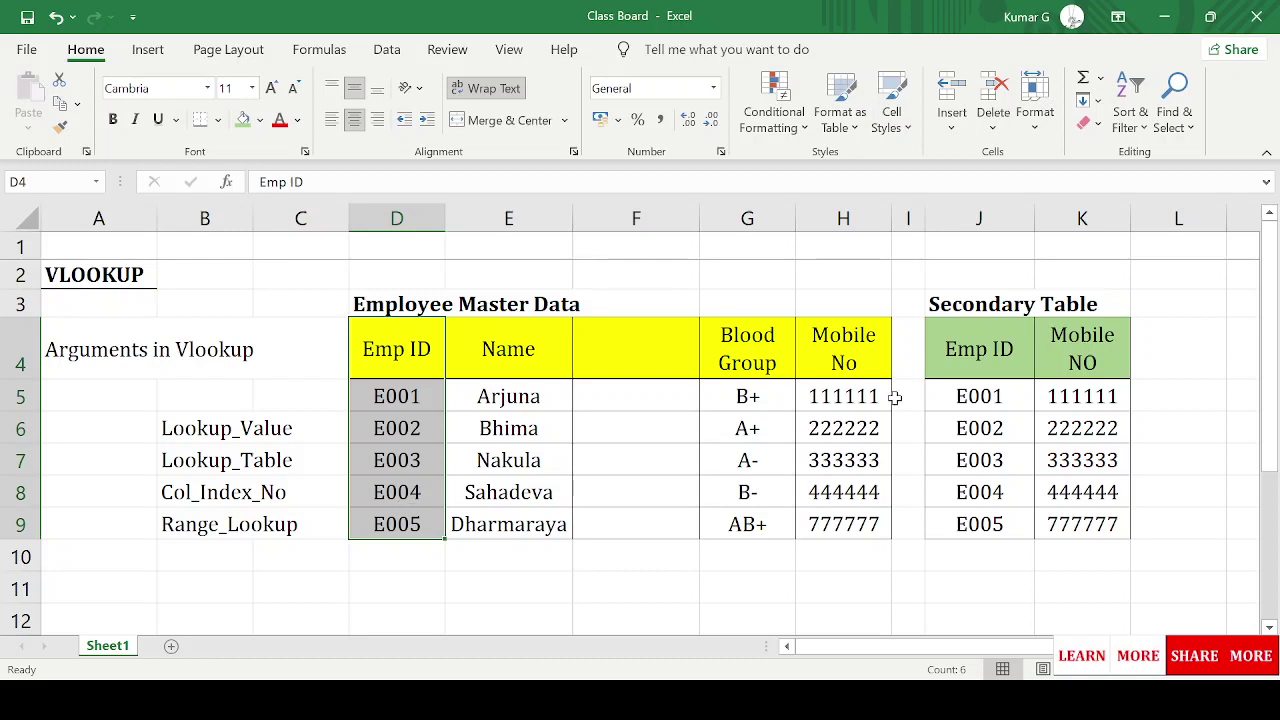
{"action": "left_click", "coordinate": [960, 400]}
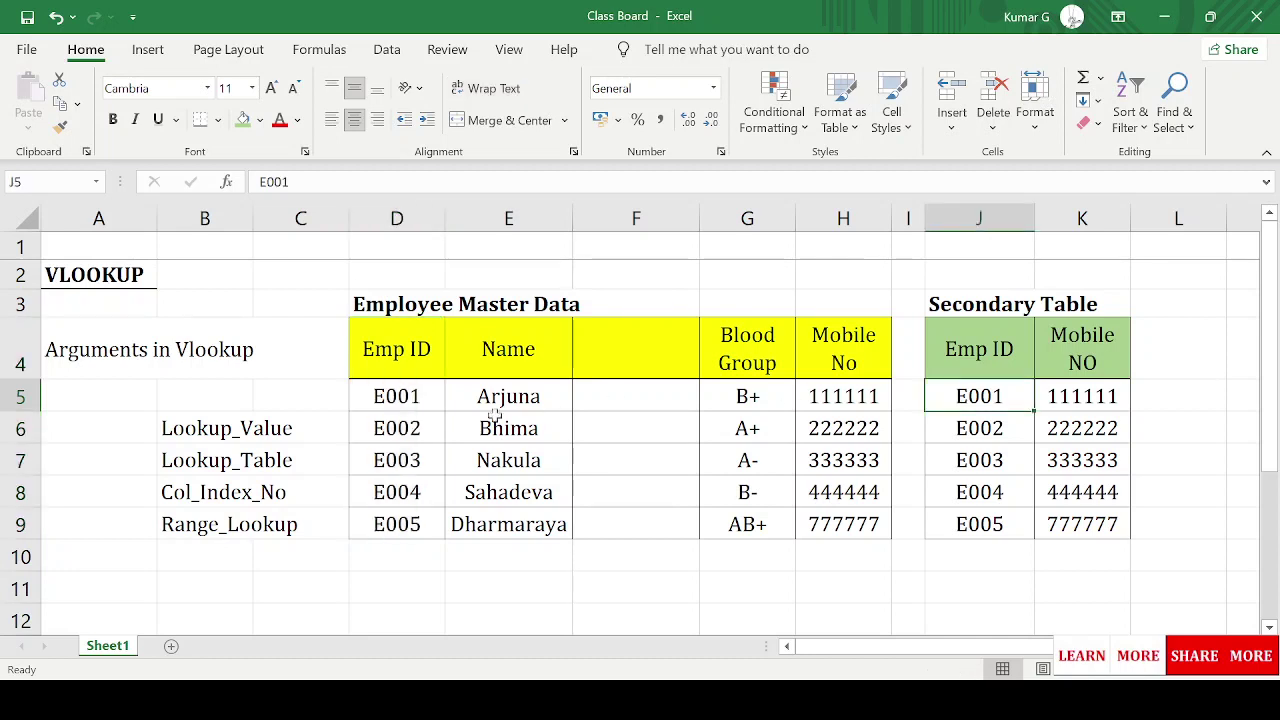
{"action": "left_click_drag", "start_coordinate": [418, 357], "coordinate": [422, 523]}
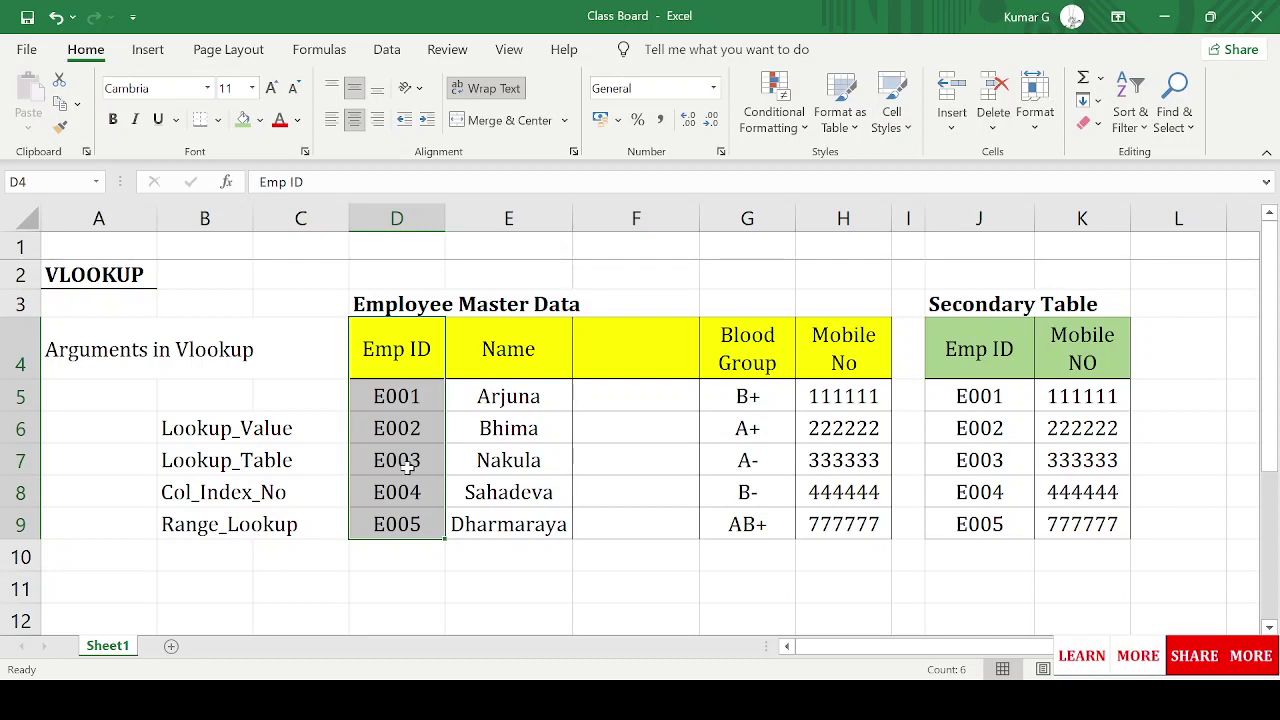
Step: Highlight the Col_Index_No argument in B8:C8 with a gold fill
{"action": "left_click", "coordinate": [194, 460]}
{"action": "left_click", "coordinate": [183, 497]}
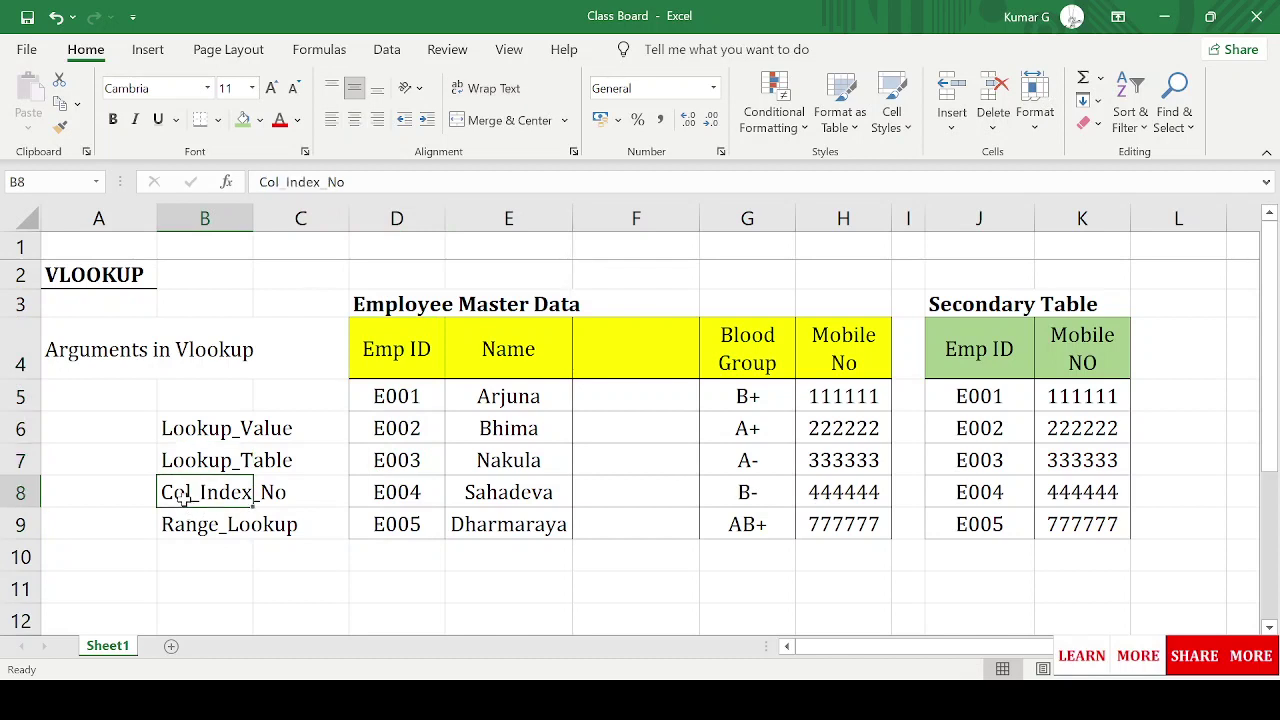
{"action": "left_click_drag", "start_coordinate": [251, 491], "coordinate": [272, 492]}
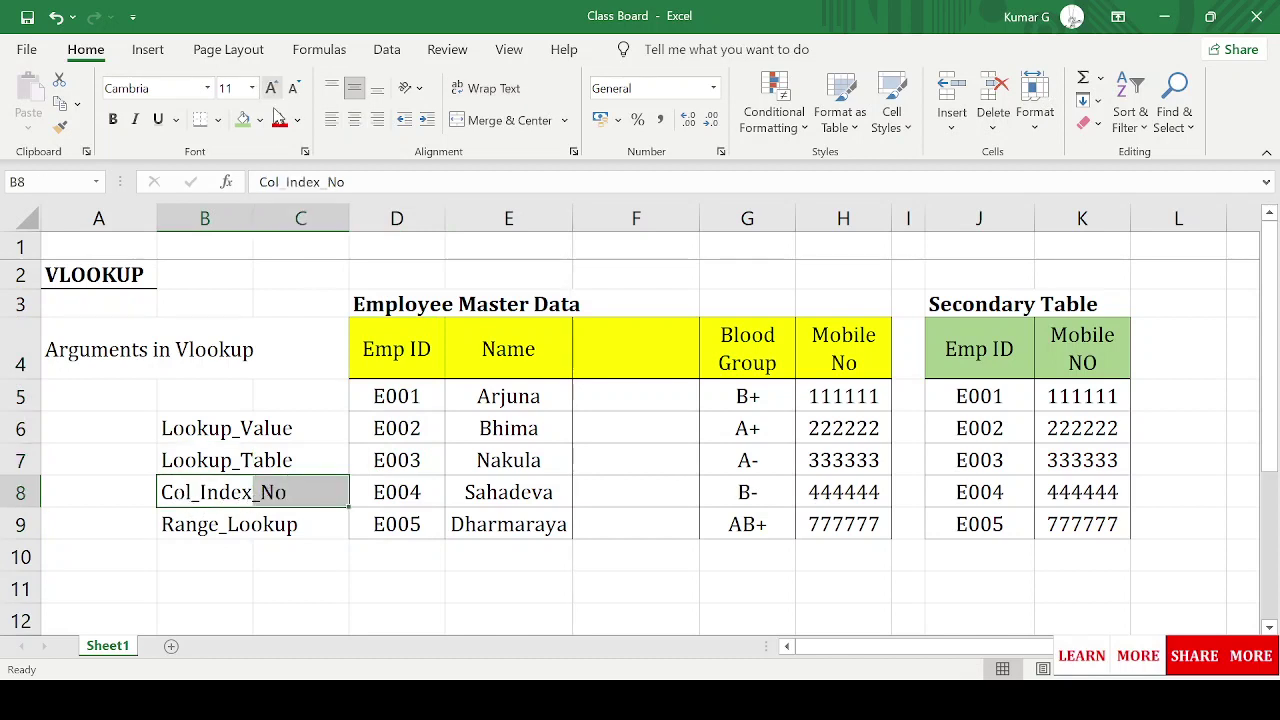
{"action": "left_click", "coordinate": [243, 119]}
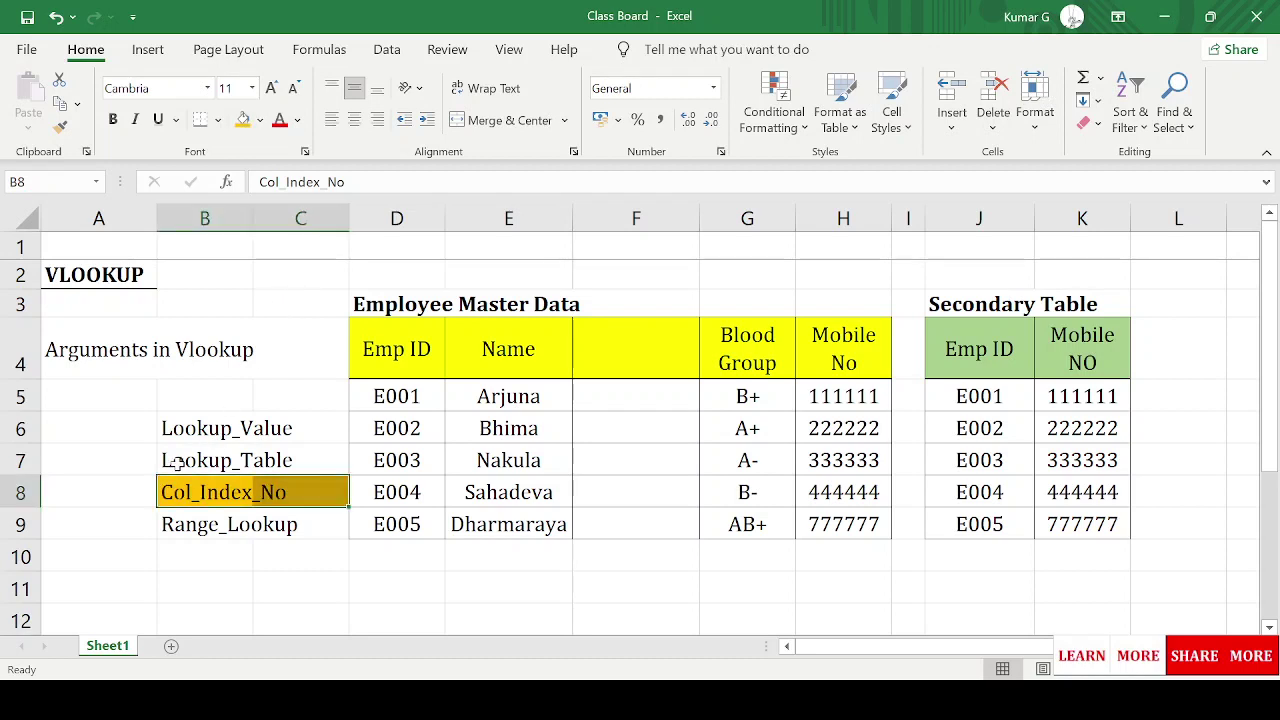
Step: Highlight the Lookup_Value argument in B6:C6 with the same gold fill as Col_Index_No
{"action": "left_click_drag", "start_coordinate": [175, 457], "coordinate": [282, 456]}
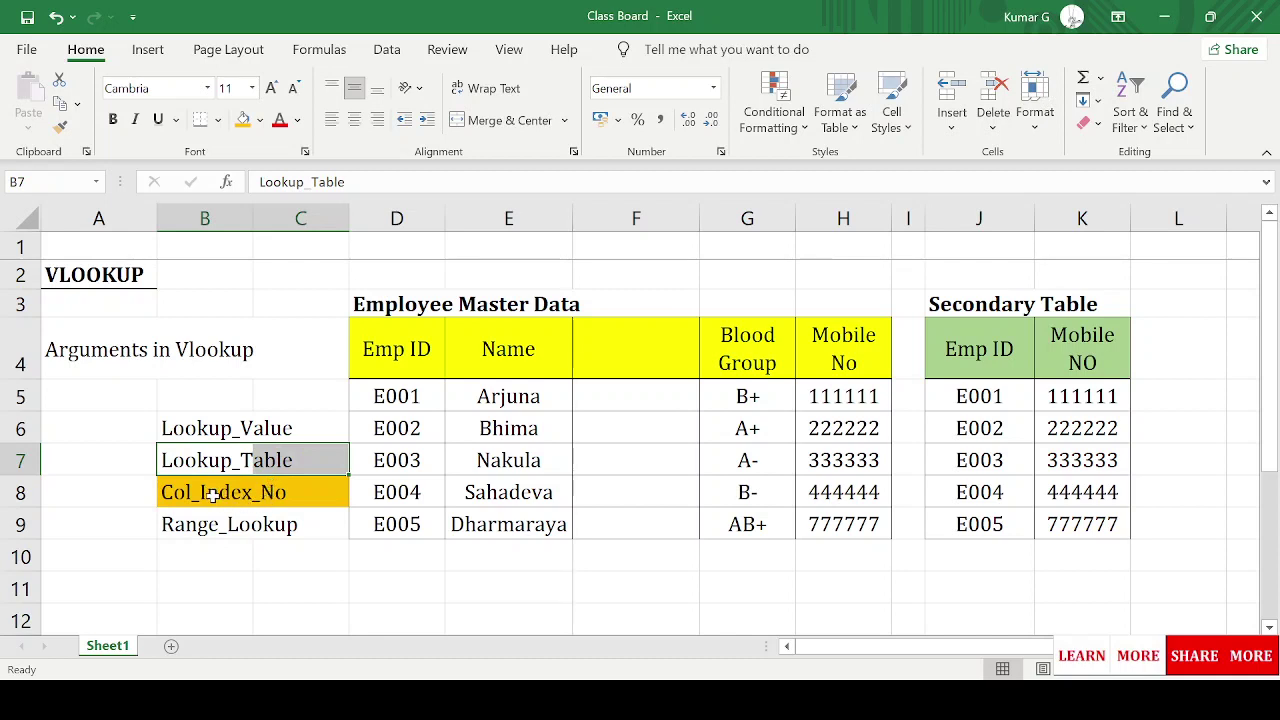
{"action": "left_click_drag", "start_coordinate": [214, 426], "coordinate": [288, 424]}
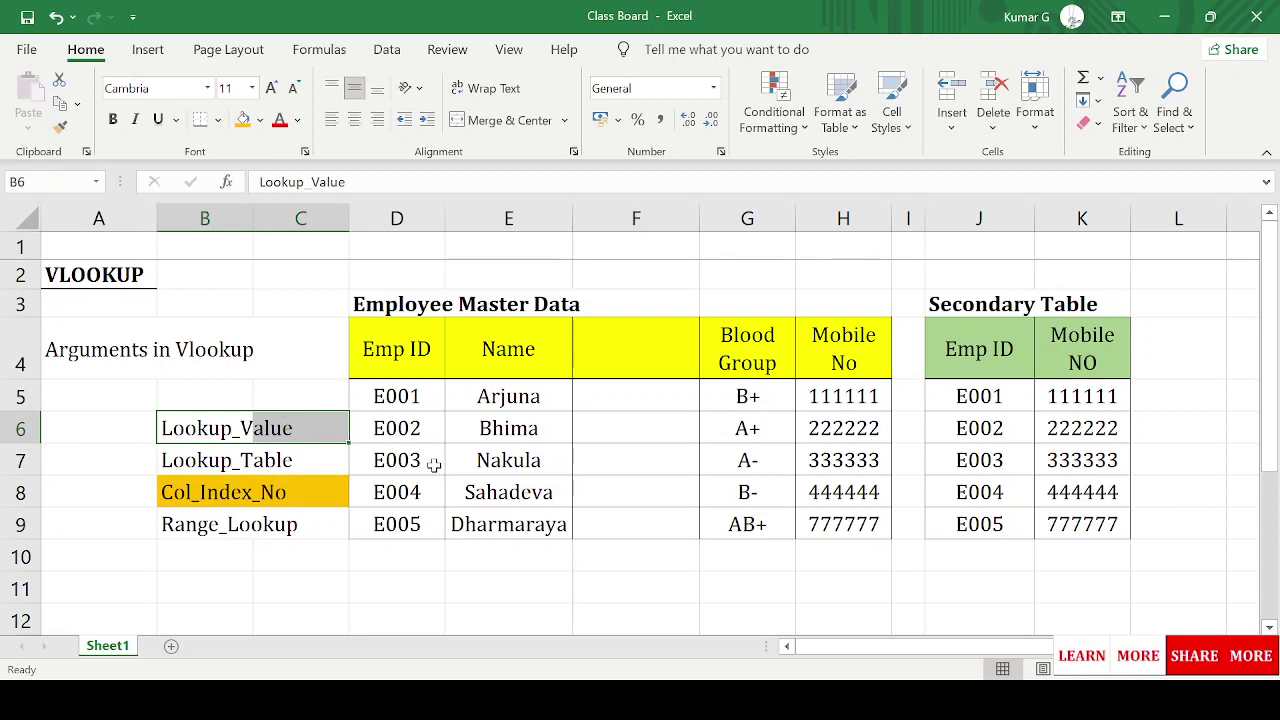
{"action": "left_click", "coordinate": [243, 120]}
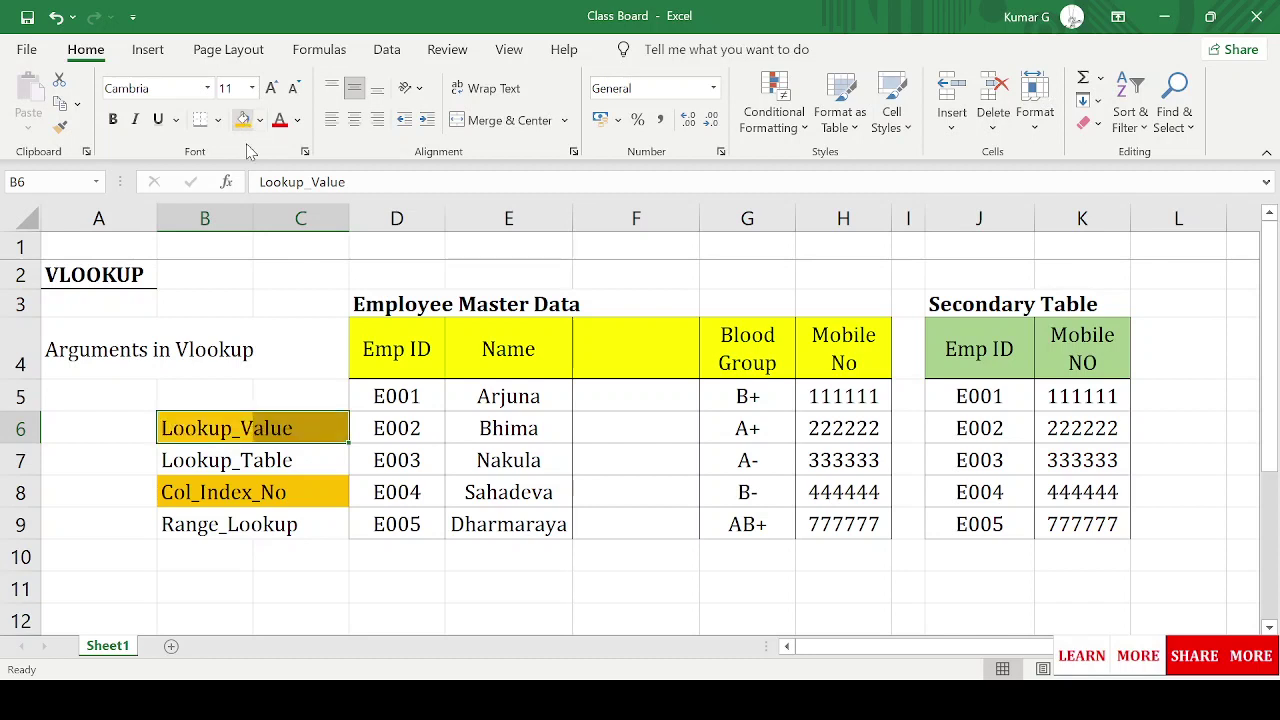
{"action": "left_click", "coordinate": [222, 552]}
{"action": "left_click", "coordinate": [220, 424]}
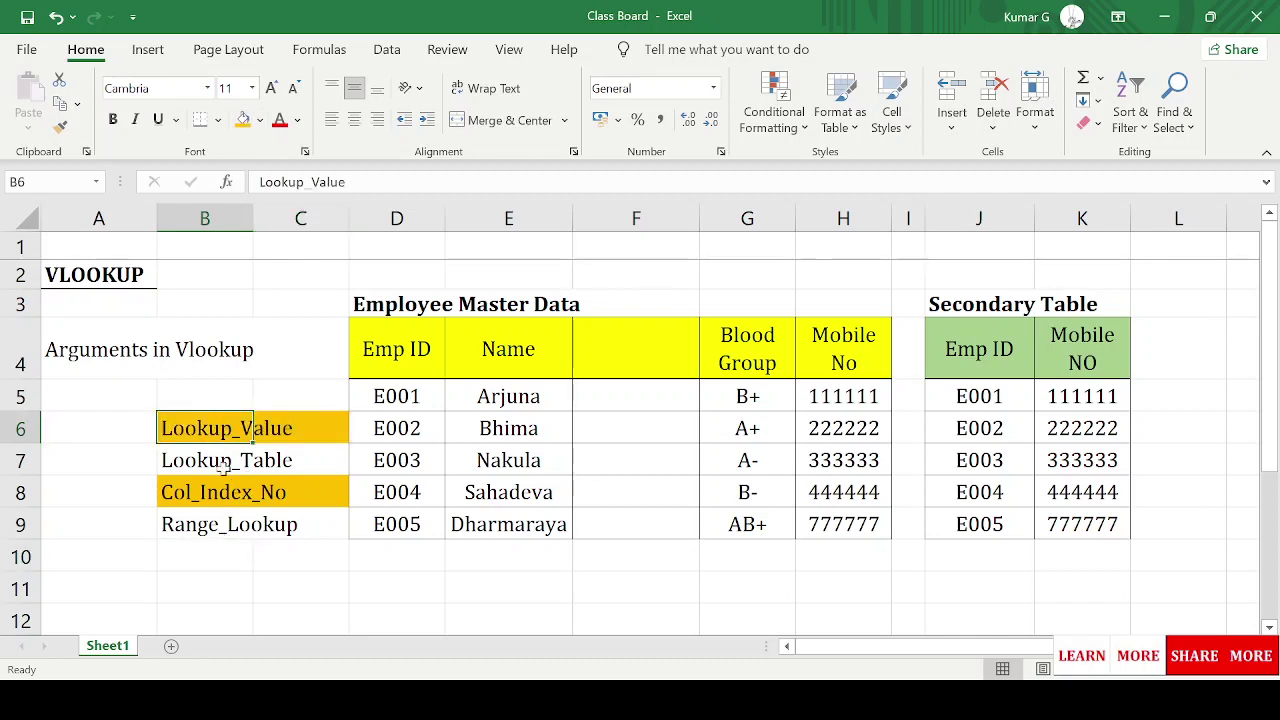
{"action": "left_click", "coordinate": [222, 497]}
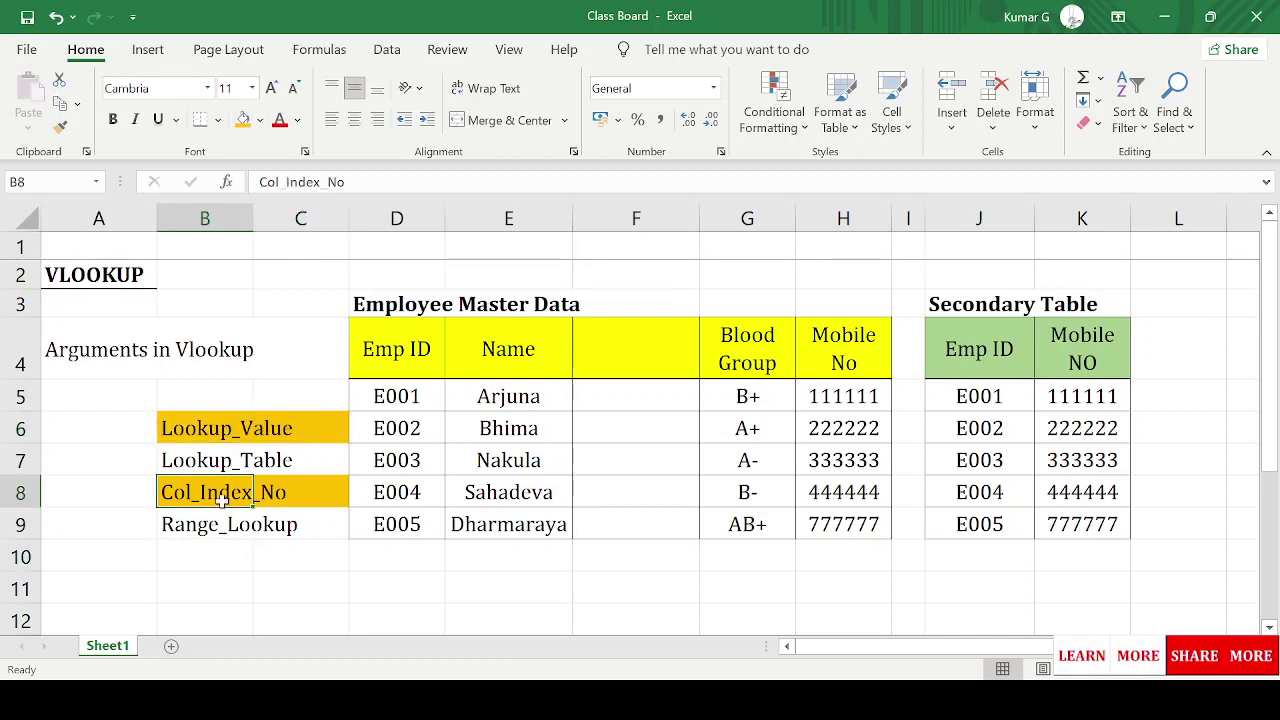